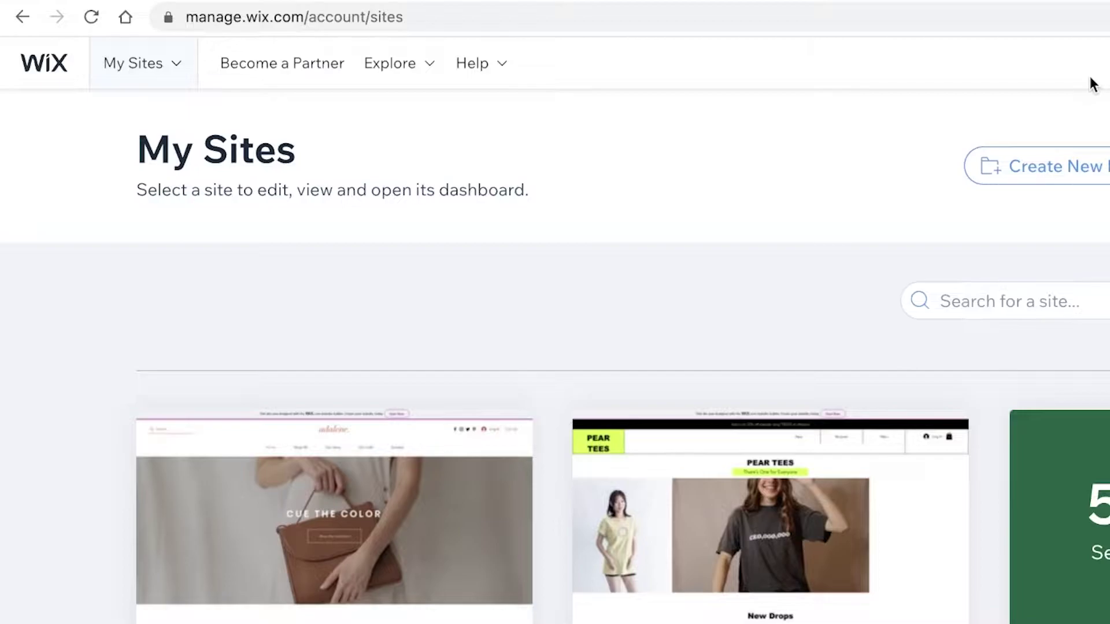
- Close the account dropdown and choose Create New Site on the My Sites dashboard
mouse_move(1087, 101)
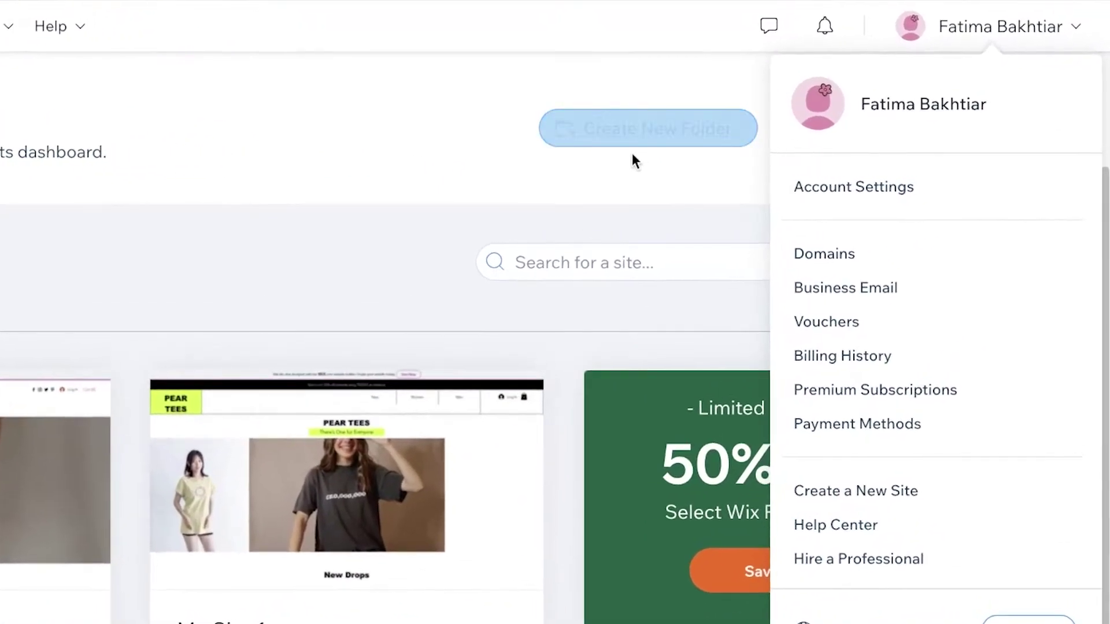
left_click(948, 35)
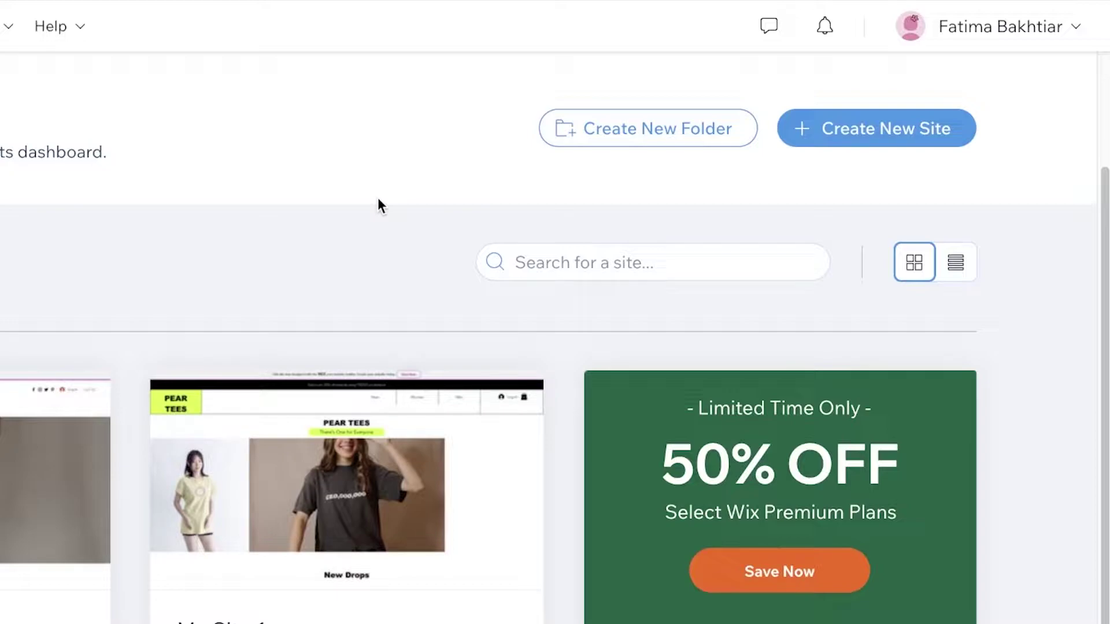
left_click(821, 126)
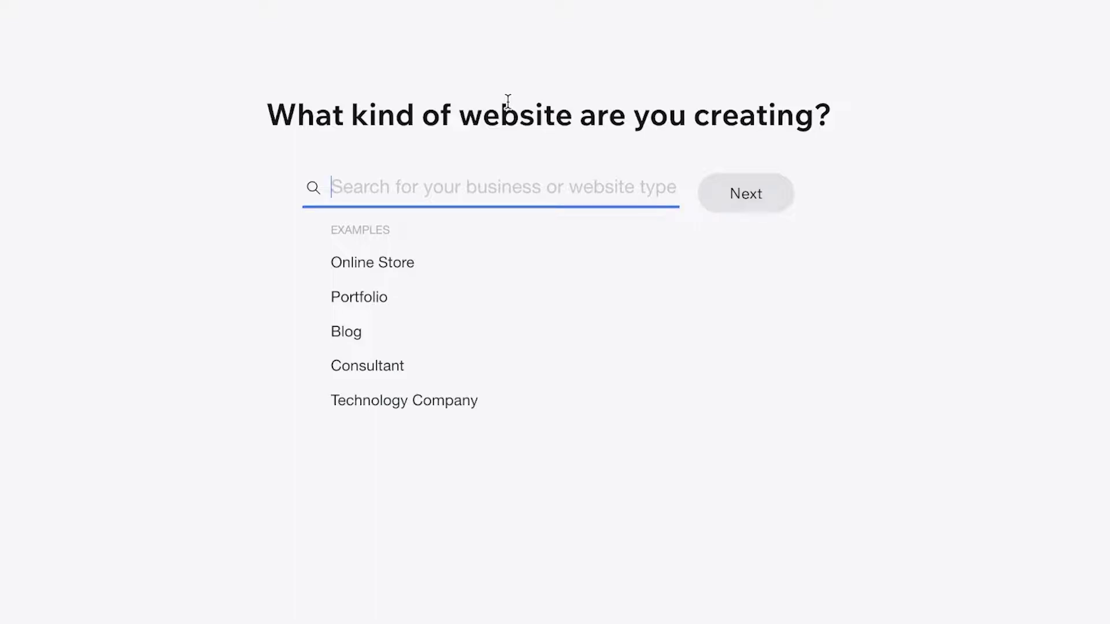
- Choose Online Store as the website type and name the store 'Skull Scrunchies'
left_click(387, 260)
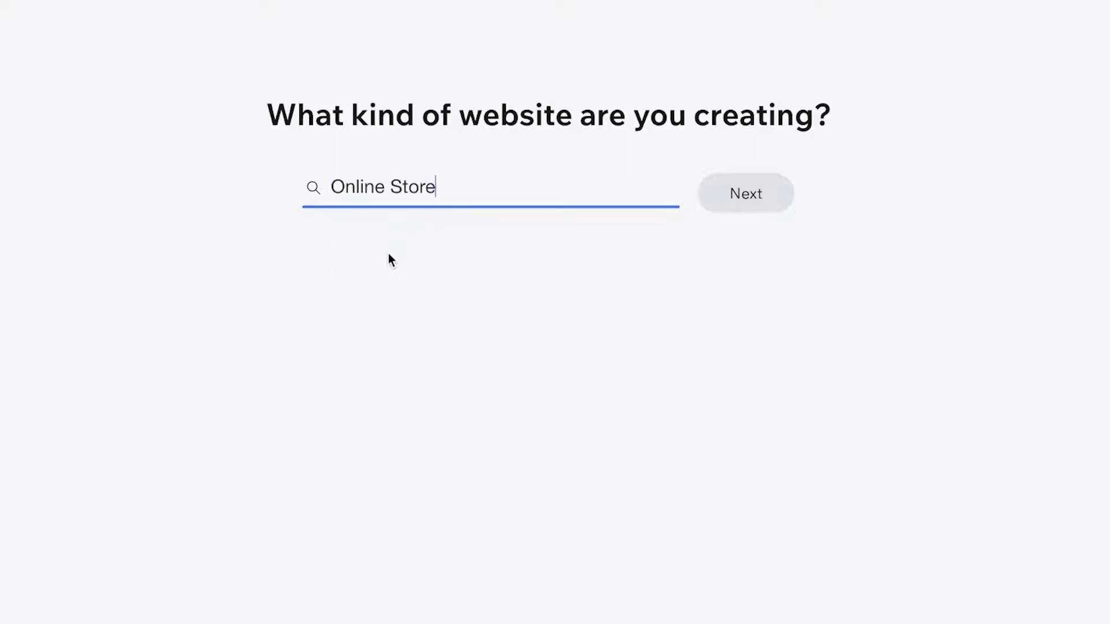
left_click(726, 194)
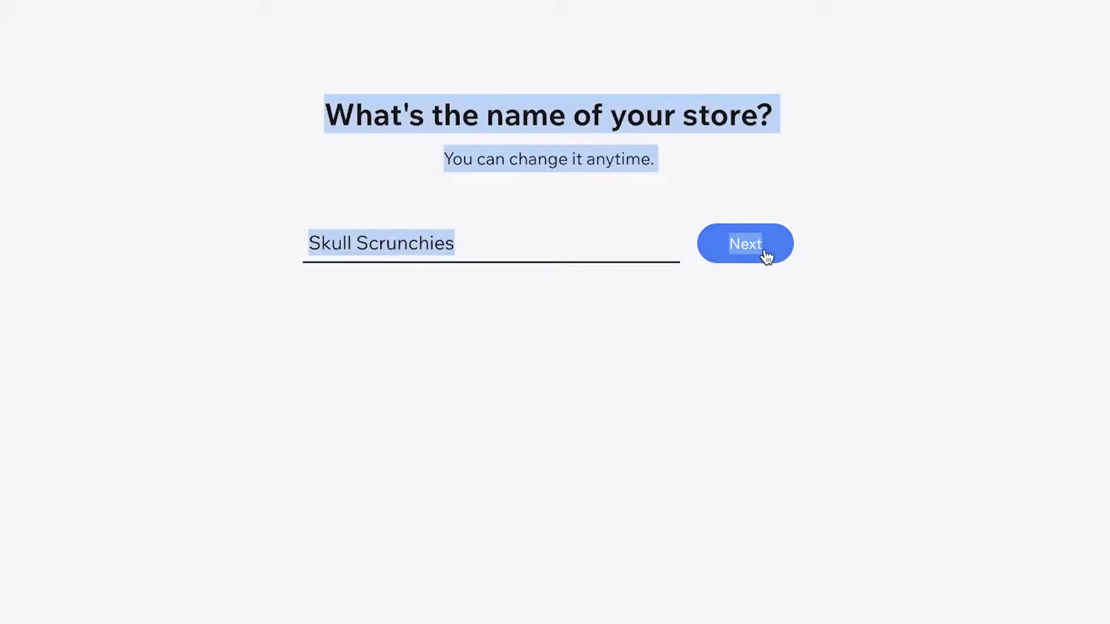
left_click(847, 226)
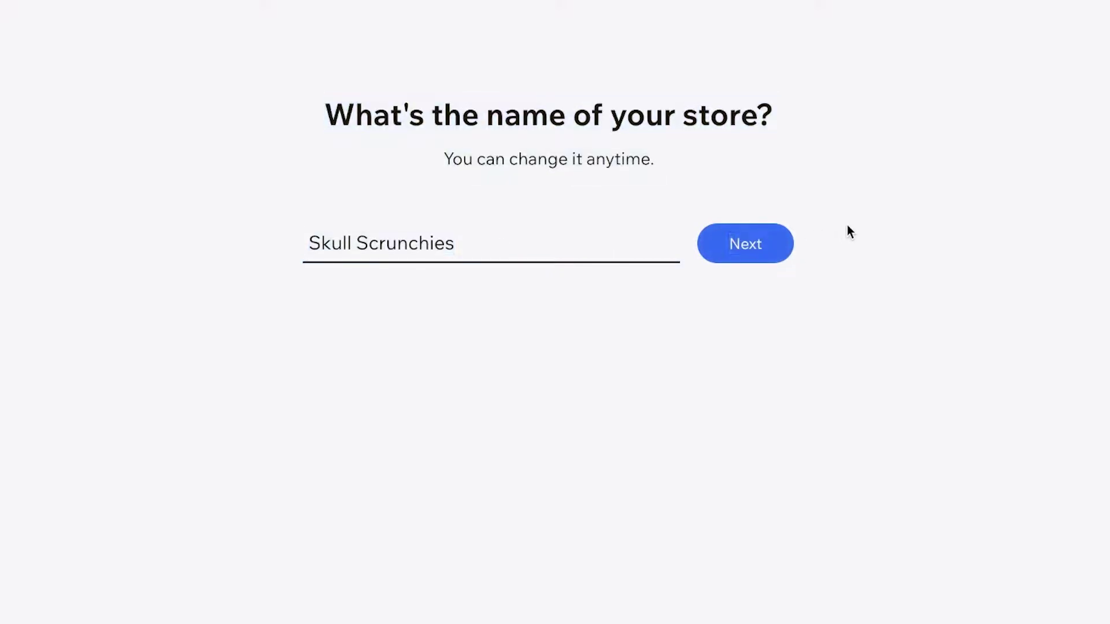
left_click(759, 244)
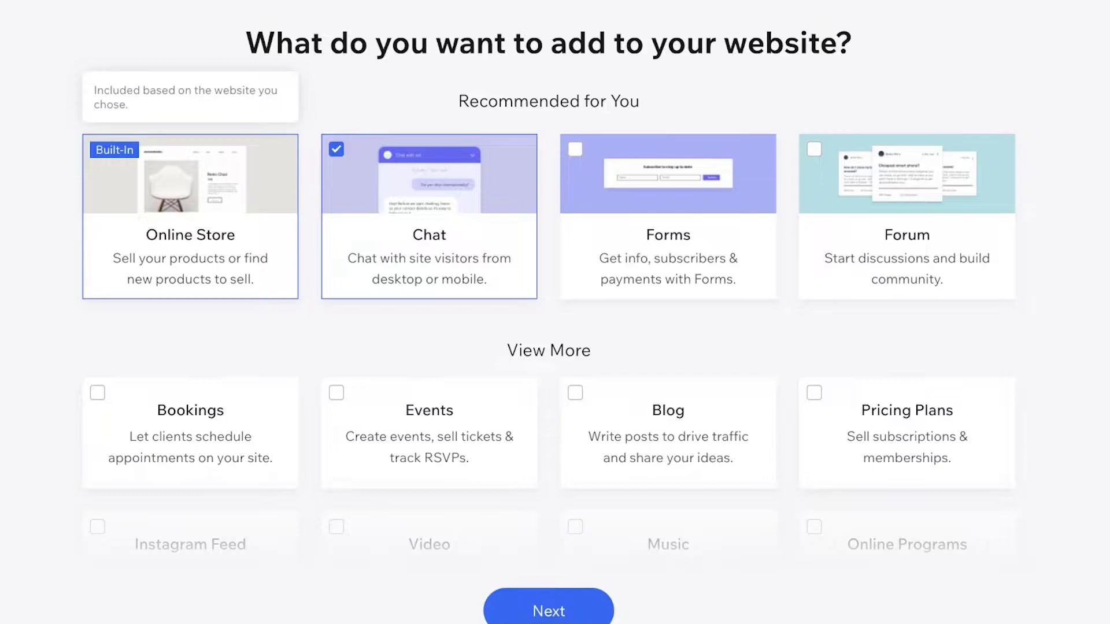
- Add the Forms app, then choose to build the site by editing a template
left_click(684, 258)
scroll(810, 290, "down", 5)
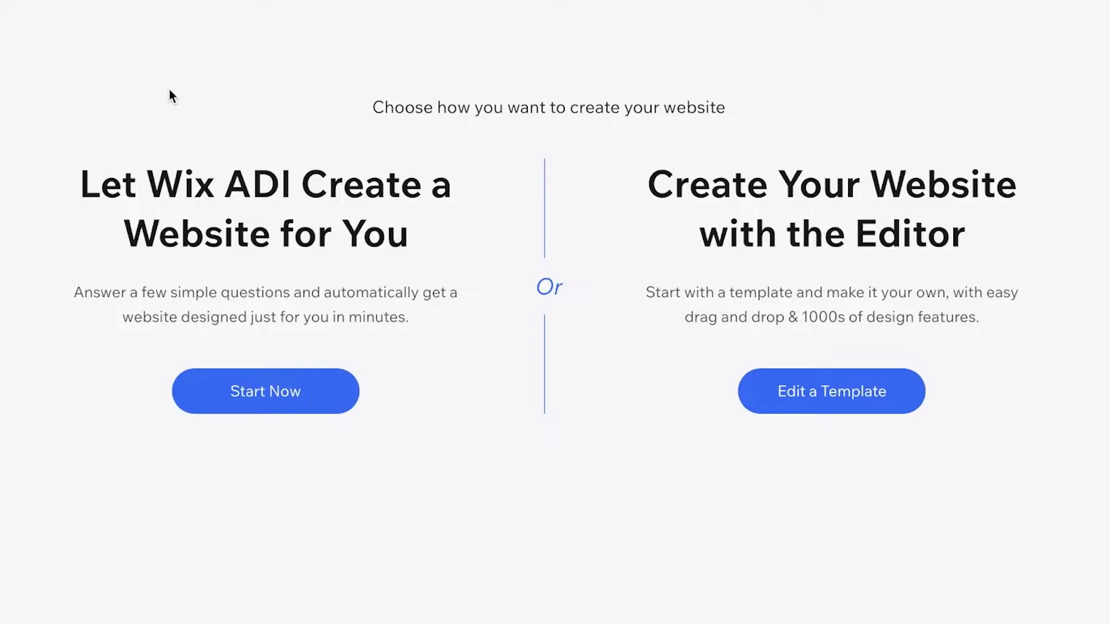
left_click(764, 393)
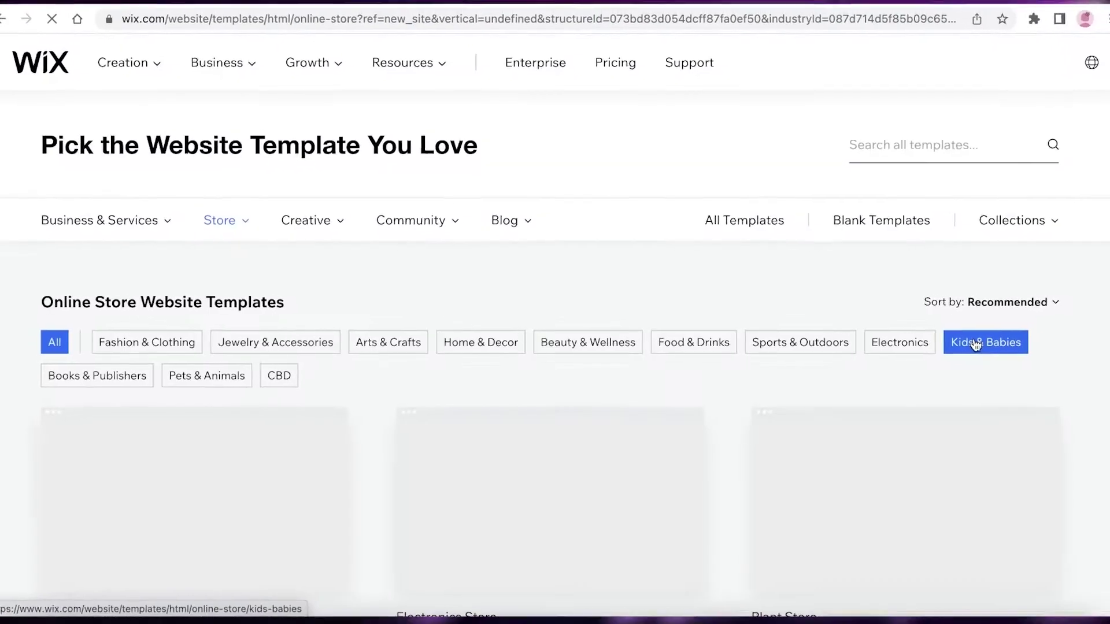
- Browse the Blank Templates and the online Store template categories
scroll(632, 226, "down", 10)
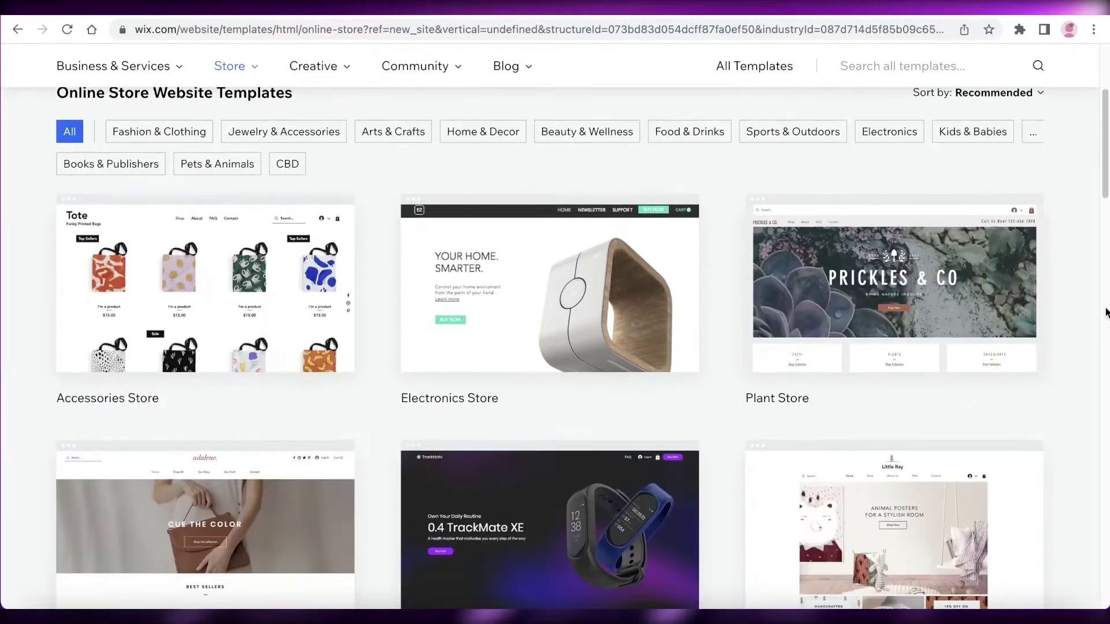
scroll(492, 244, "down", 3)
scroll(572, 214, "down", 3)
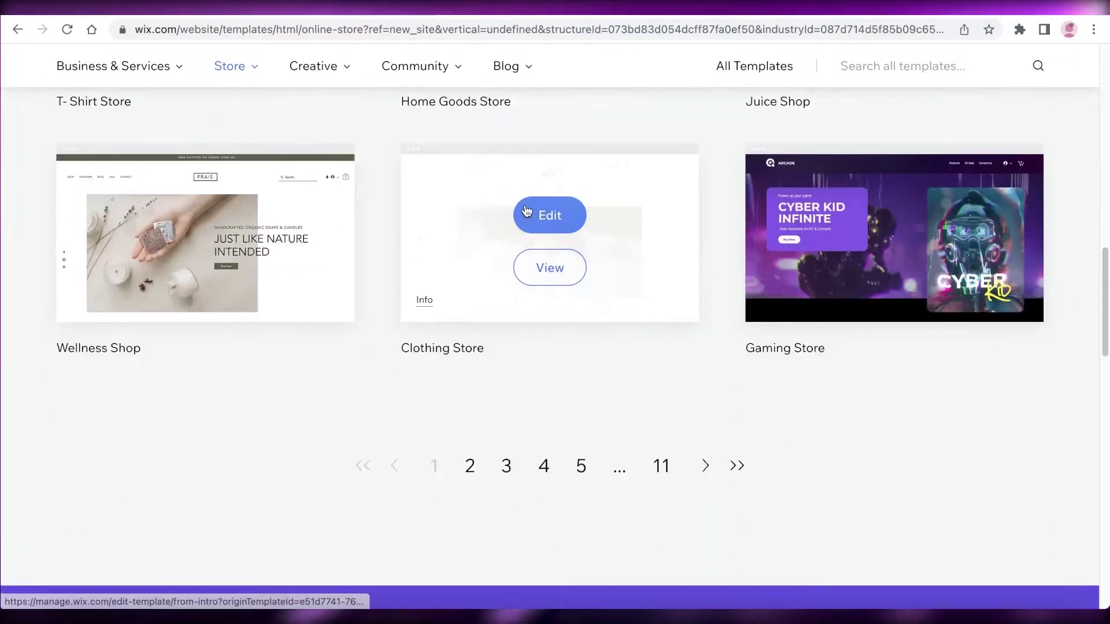
scroll(351, 318, "up", 15)
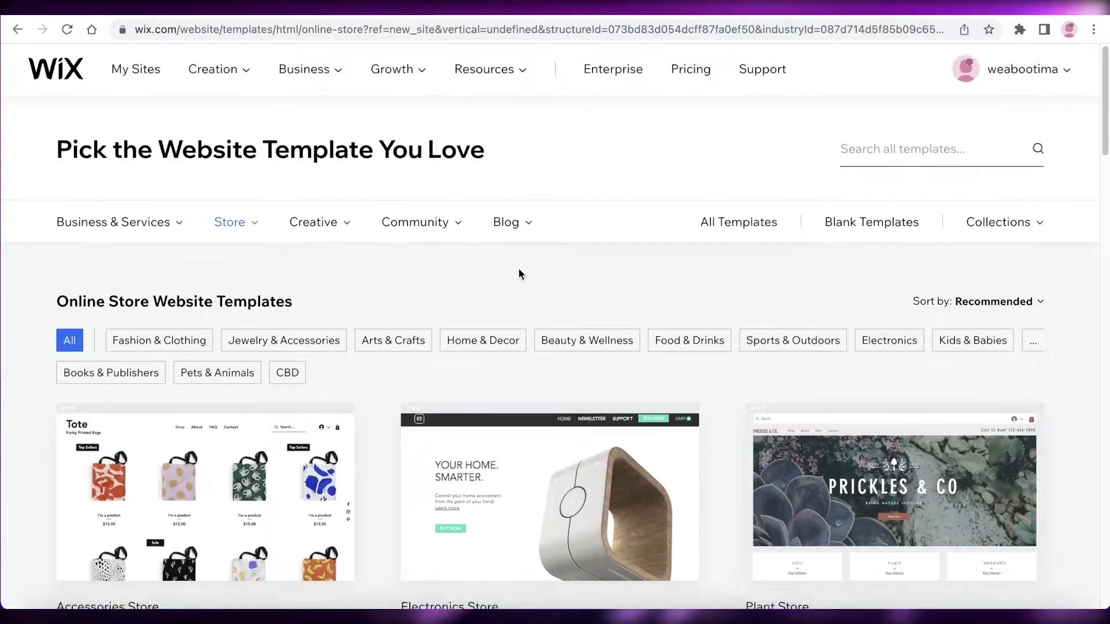
scroll(518, 268, "down", 3)
scroll(1015, 248, "up", 3)
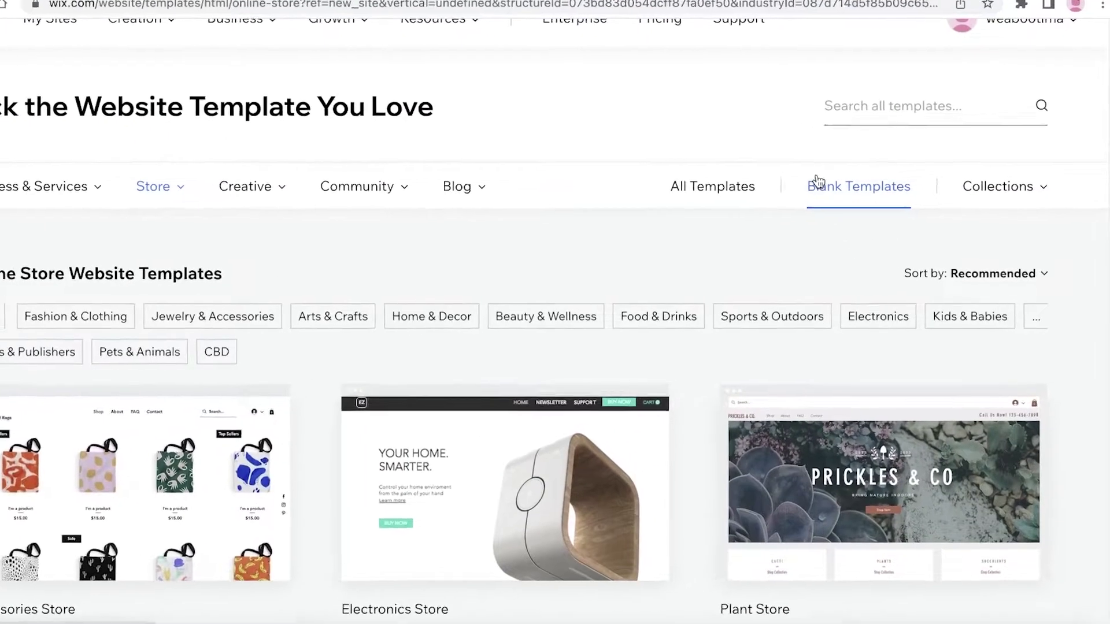
left_click(818, 181)
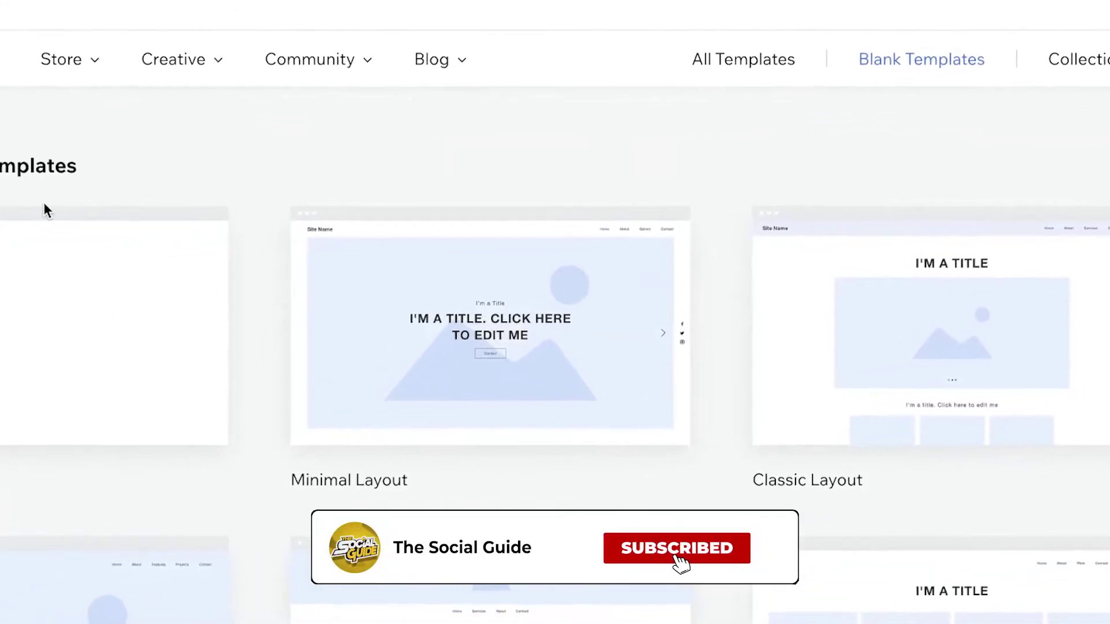
scroll(156, 166, "down", 8)
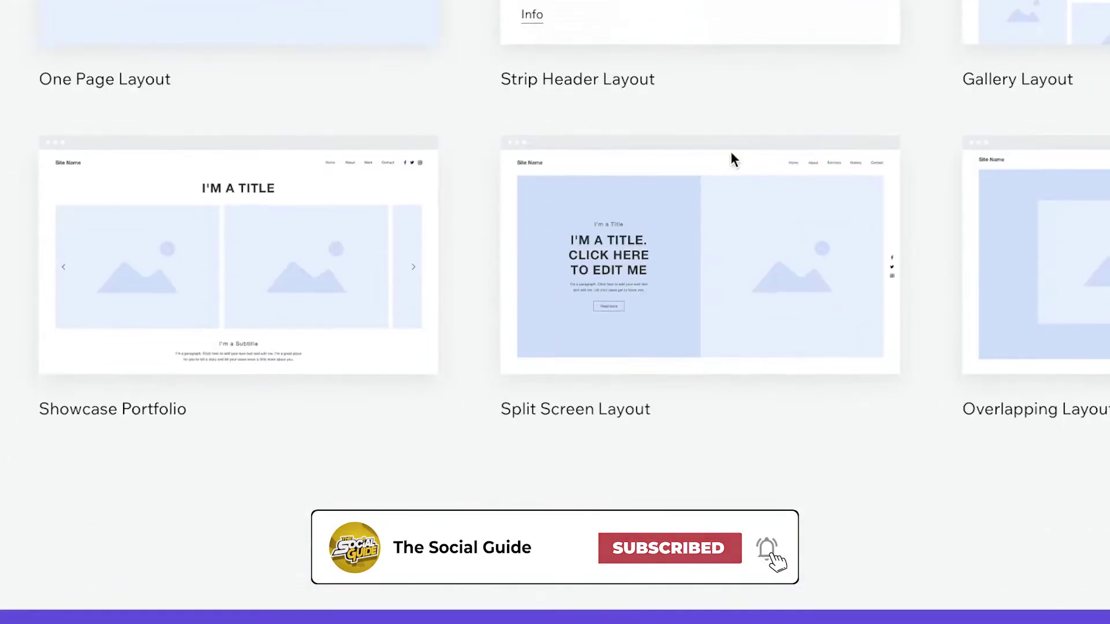
scroll(573, 234, "up", 10)
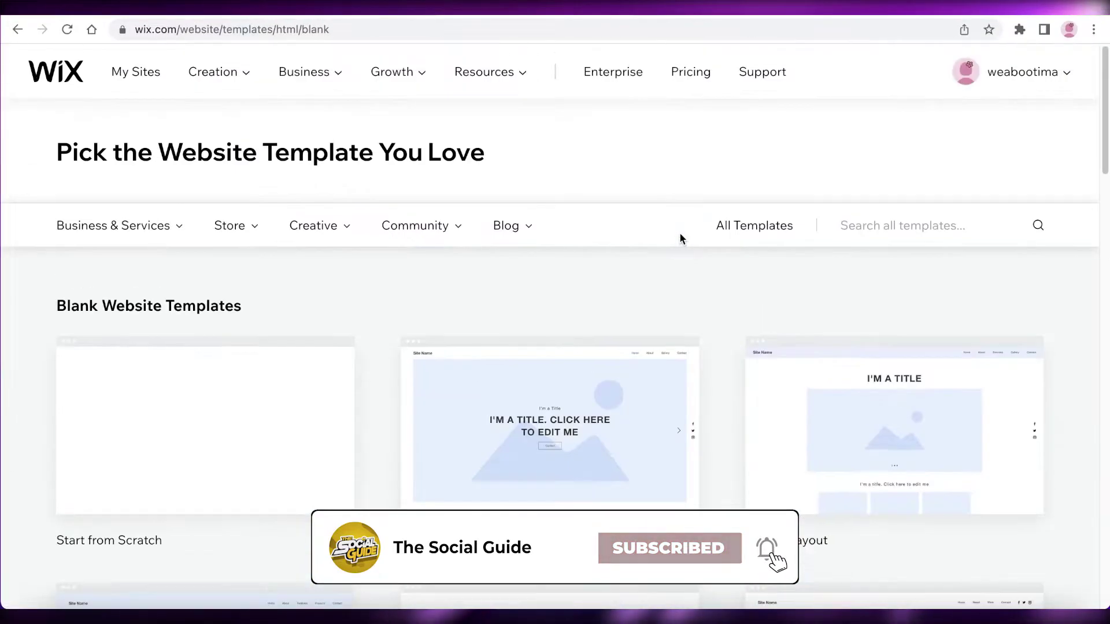
mouse_move(234, 231)
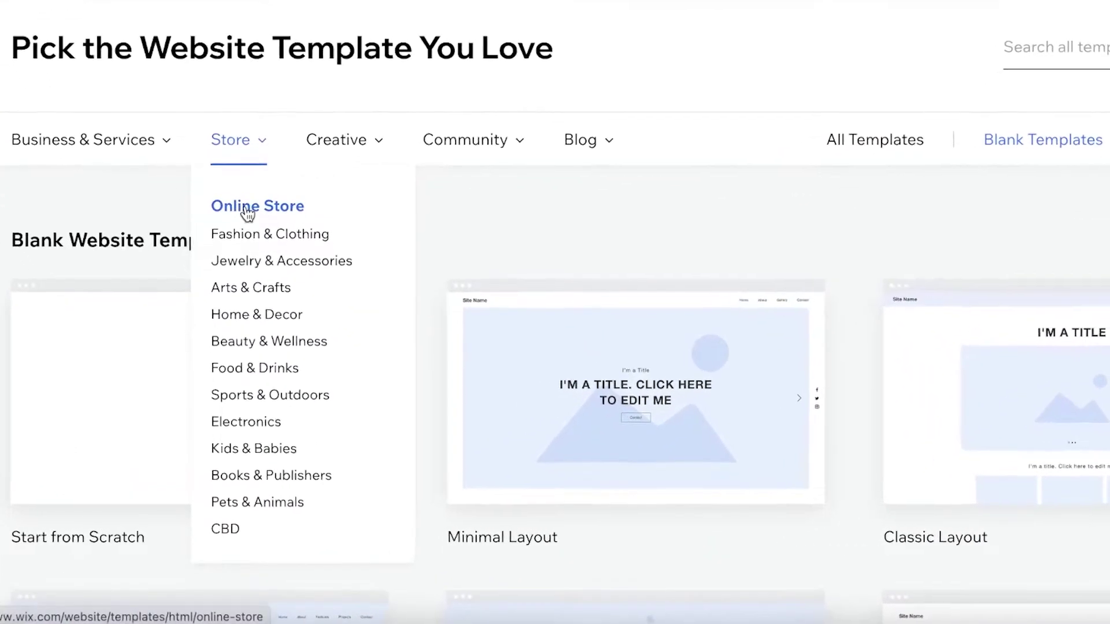
left_click(247, 211)
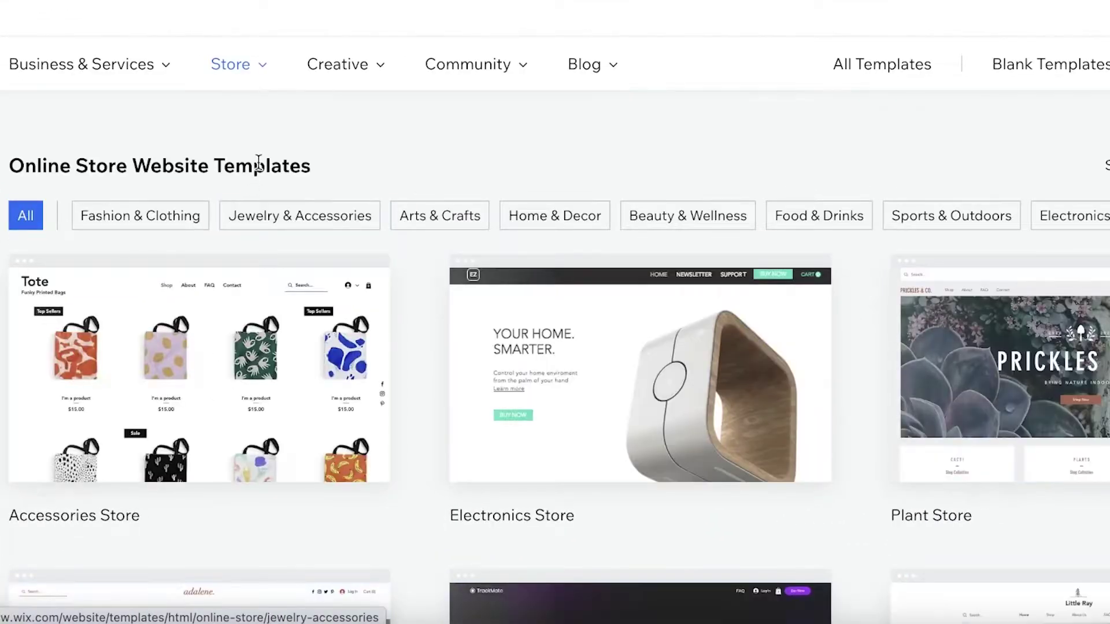
- Filter to Jewelry & Accessories, go to page 2, and edit the Face Mask Shop template
scroll(882, 111, "down", 10)
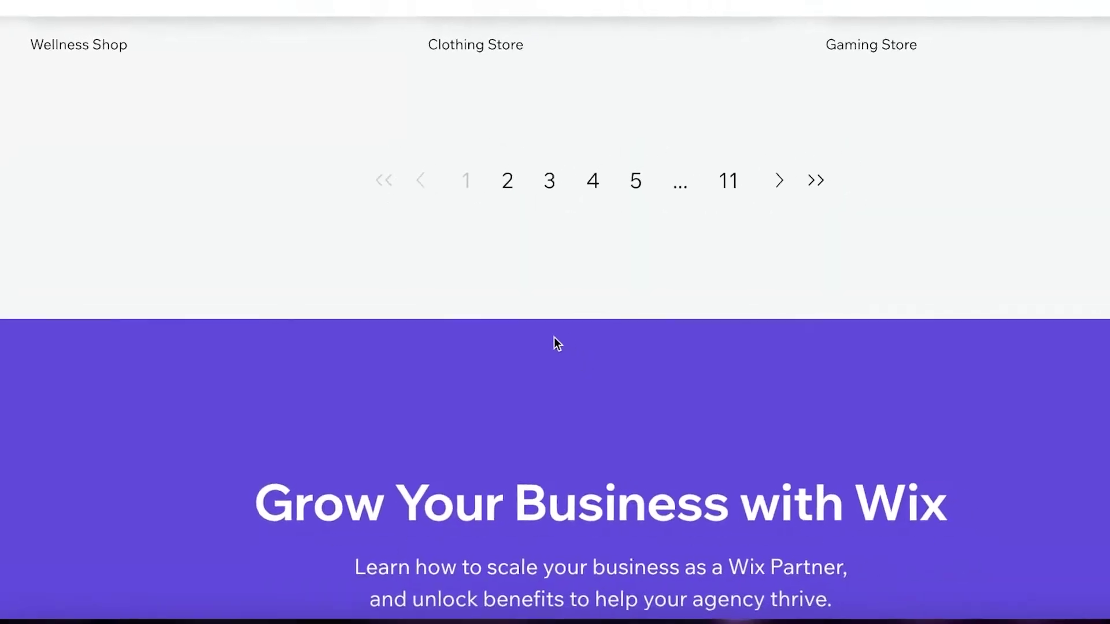
scroll(303, 287, "up", 10)
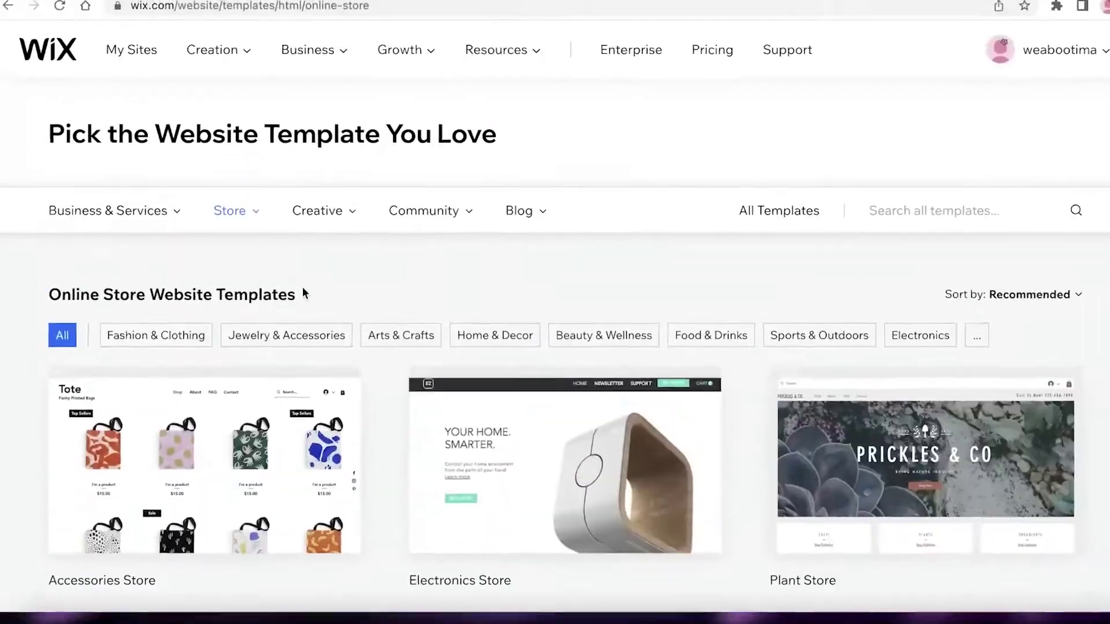
mouse_move(231, 230)
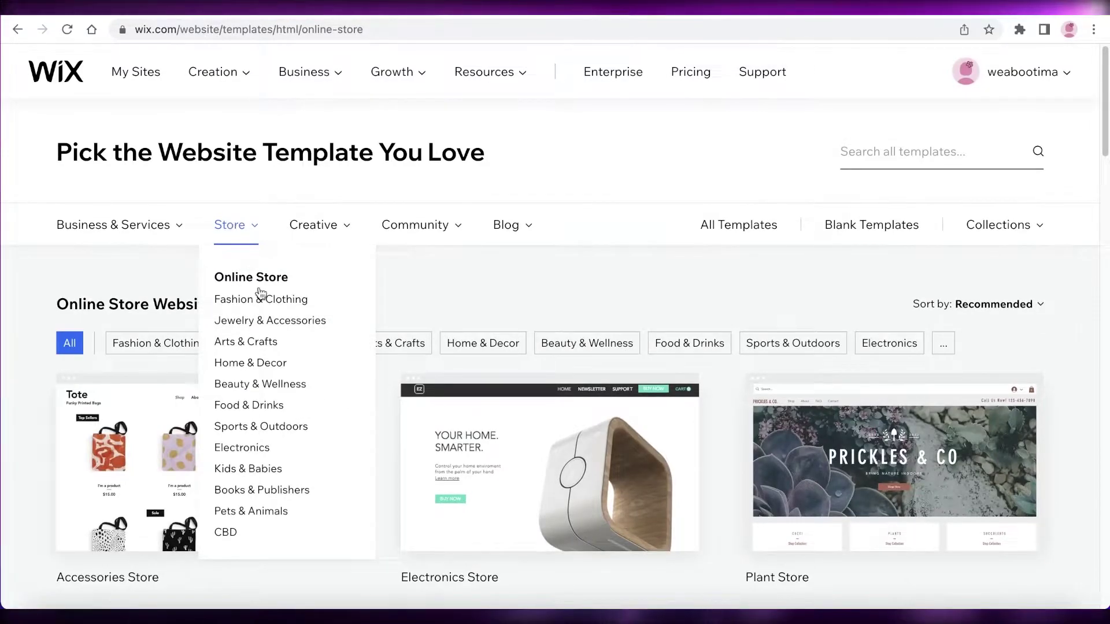
left_click(266, 321)
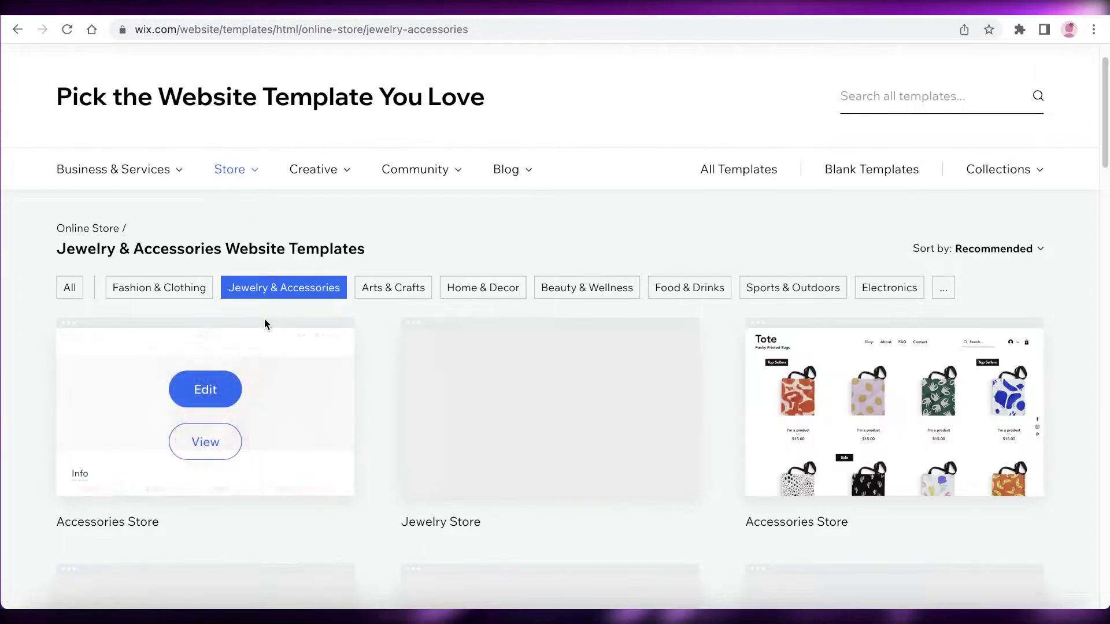
scroll(1106, 300, "down", 6)
scroll(1106, 300, "down", 9)
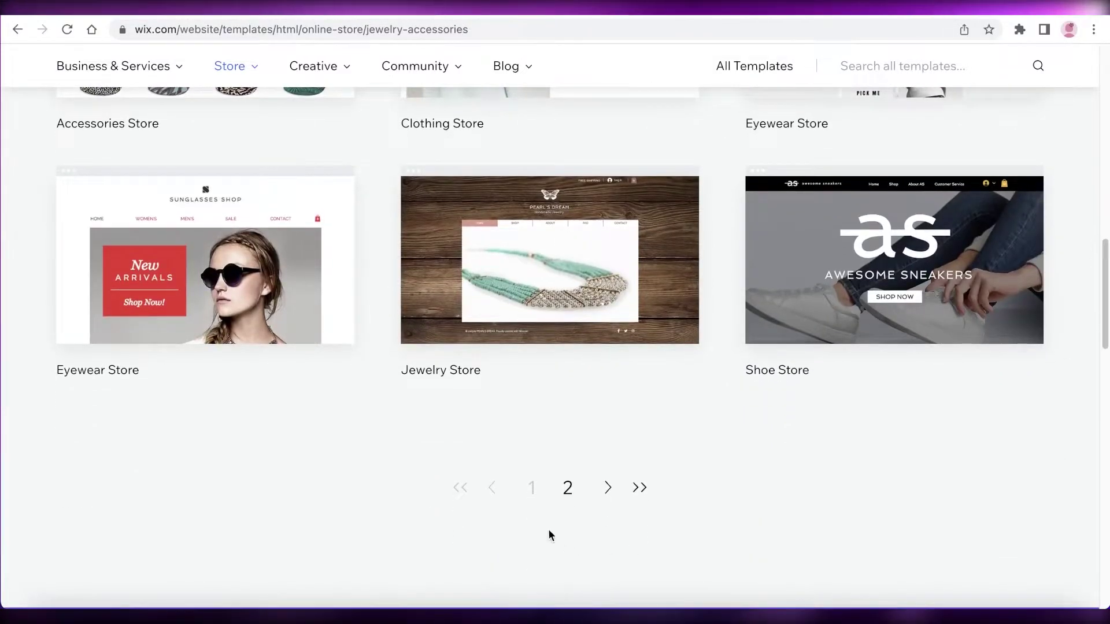
left_click(568, 487)
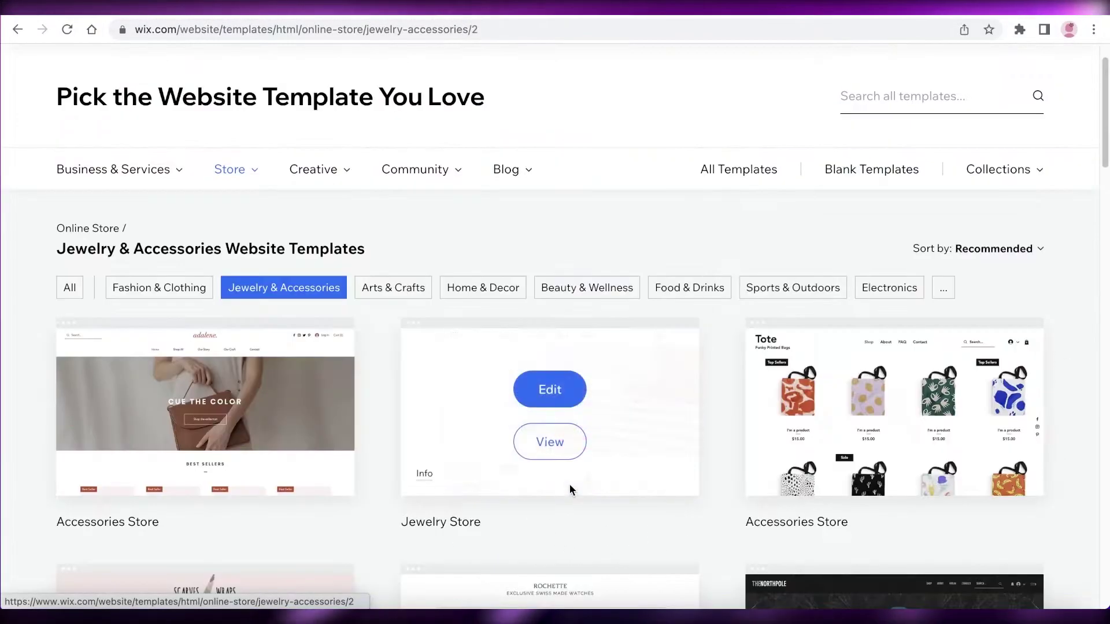
scroll(1094, 323, "down", 1)
scroll(1095, 323, "down", 3)
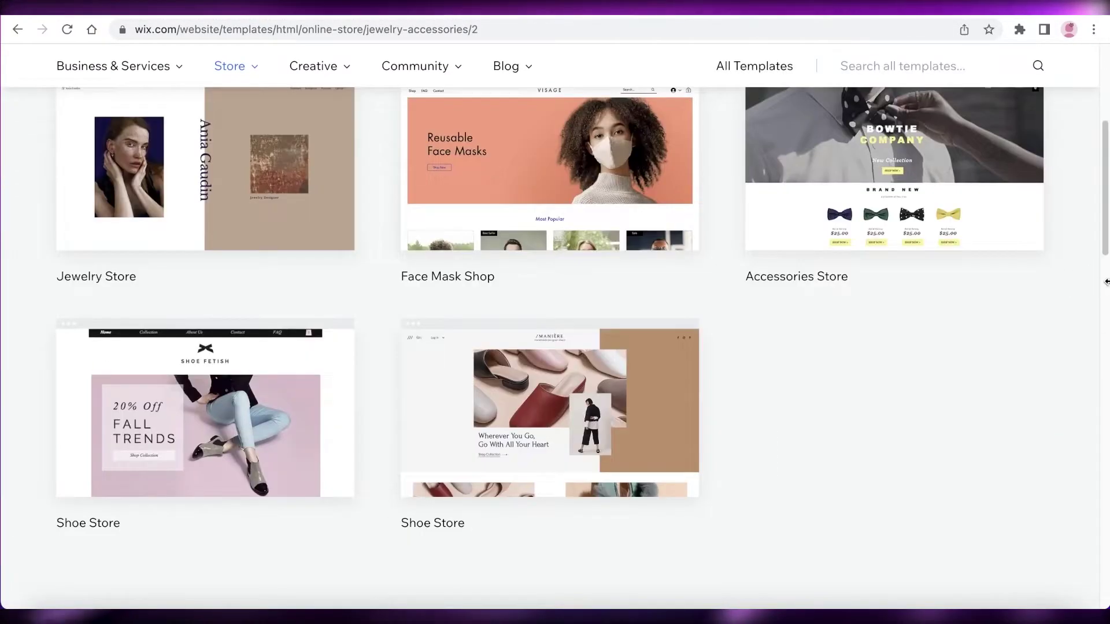
scroll(1094, 322, "up", 3)
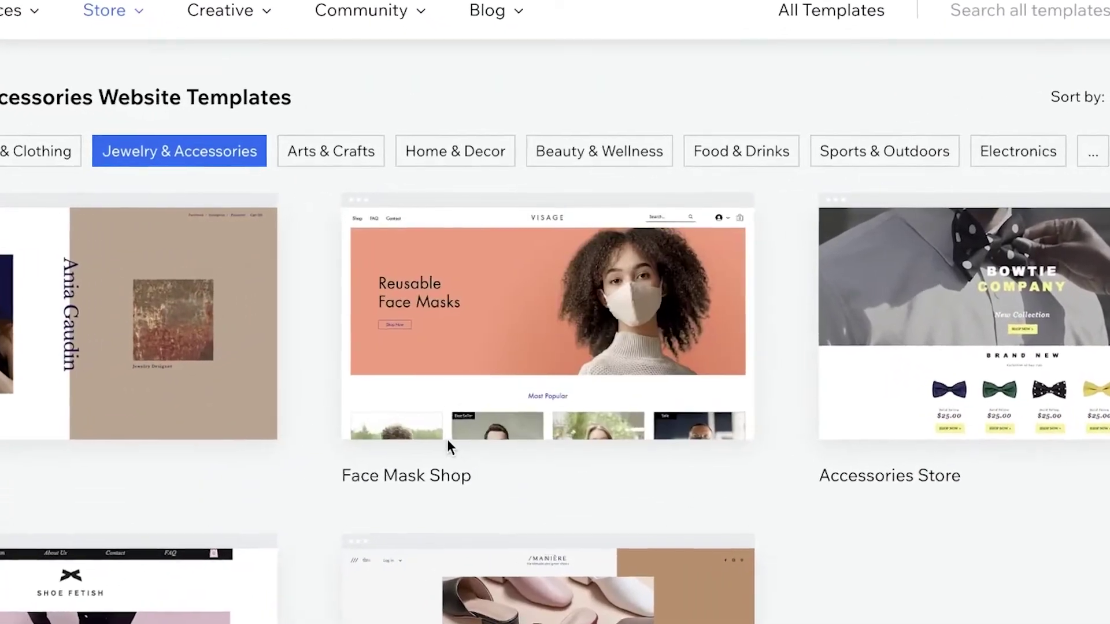
mouse_move(519, 298)
left_click(559, 307)
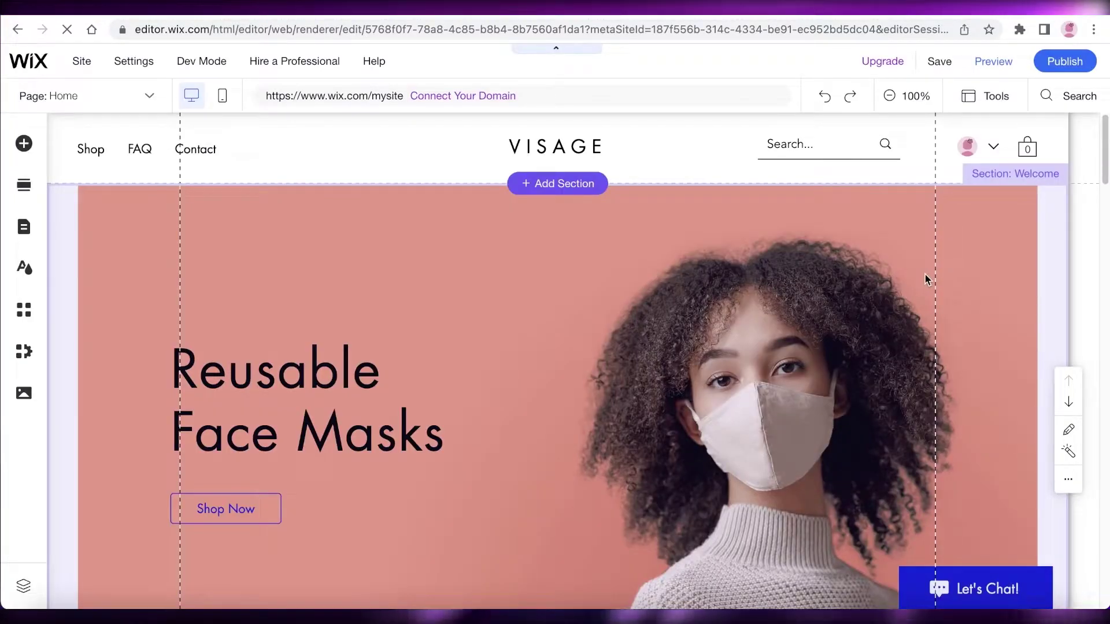
- Browse the Add panel's image and interactive elements, sections and pages, then open Site Design
scroll(1067, 318, "down", 1)
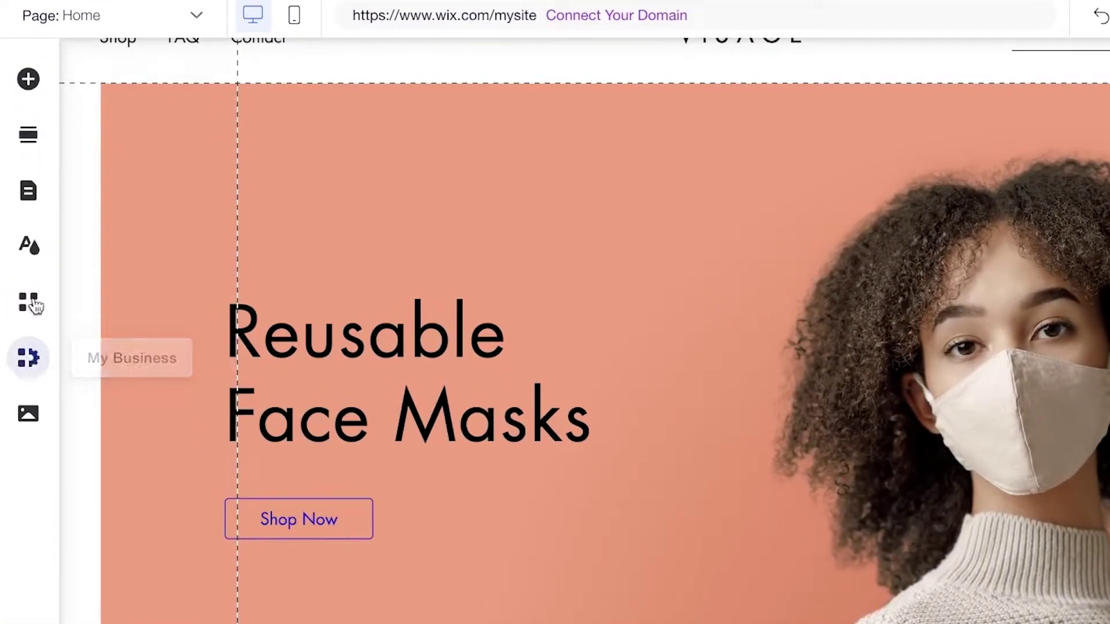
left_click(34, 73)
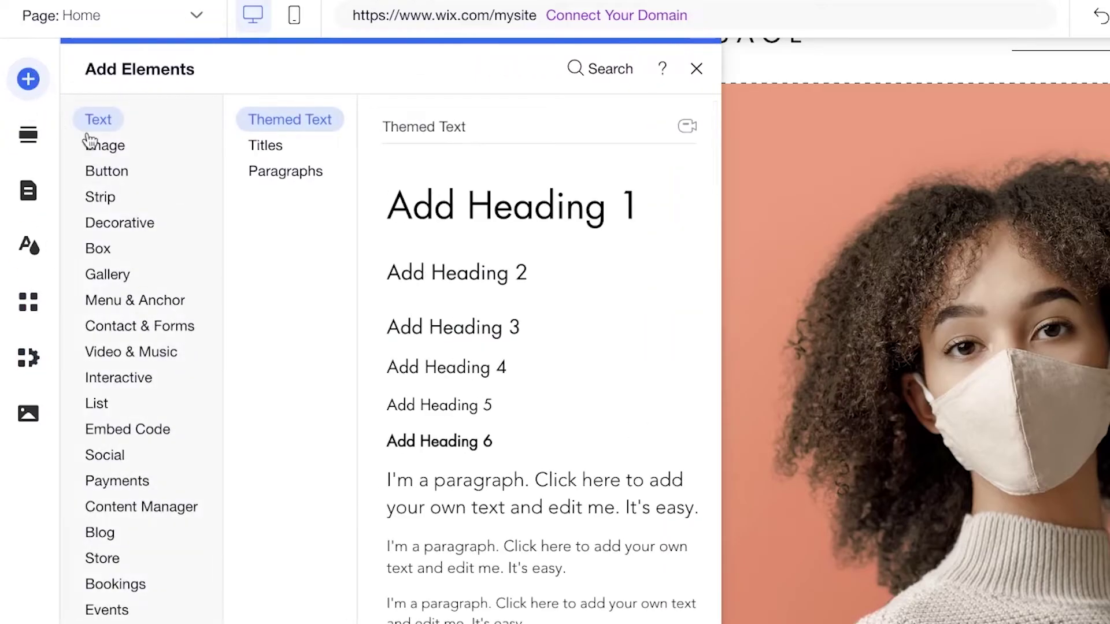
left_click(101, 145)
left_click(121, 379)
left_click(29, 135)
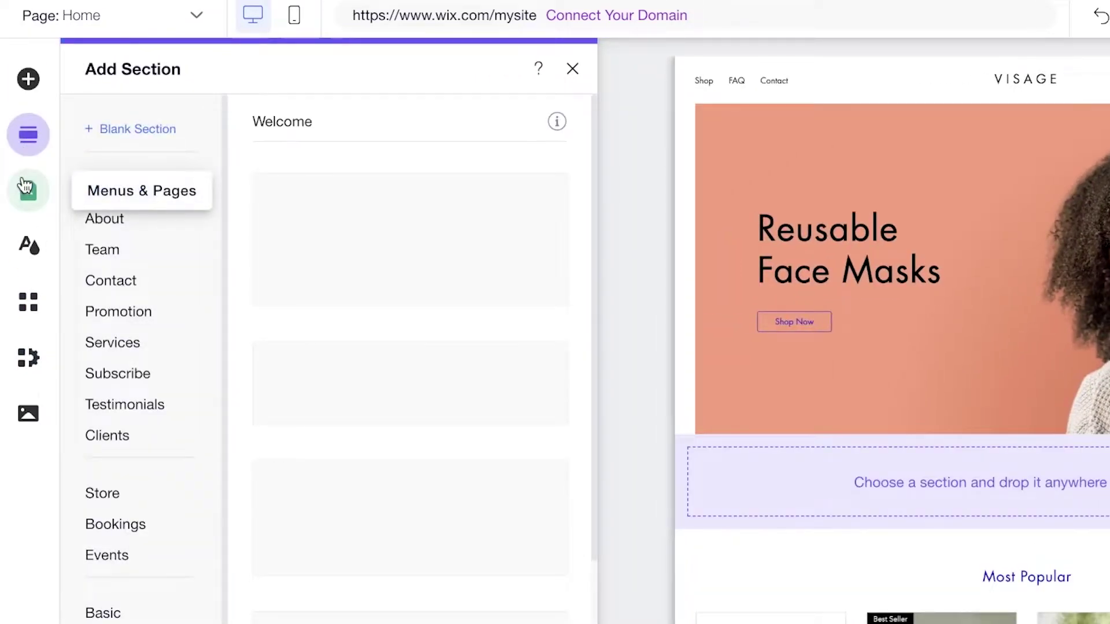
left_click(24, 187)
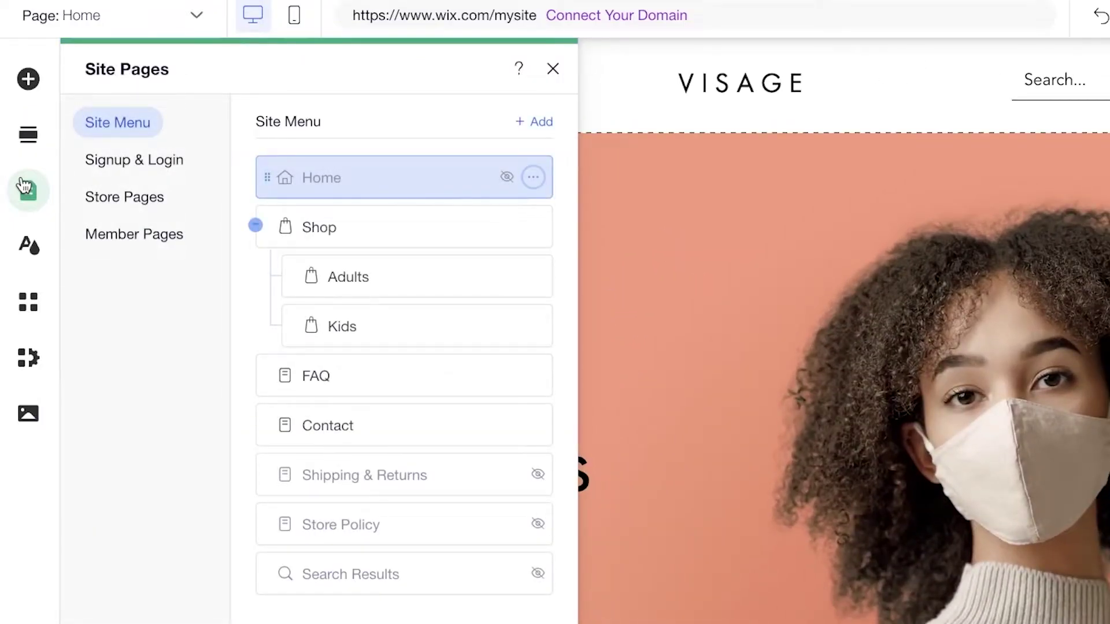
left_click(27, 245)
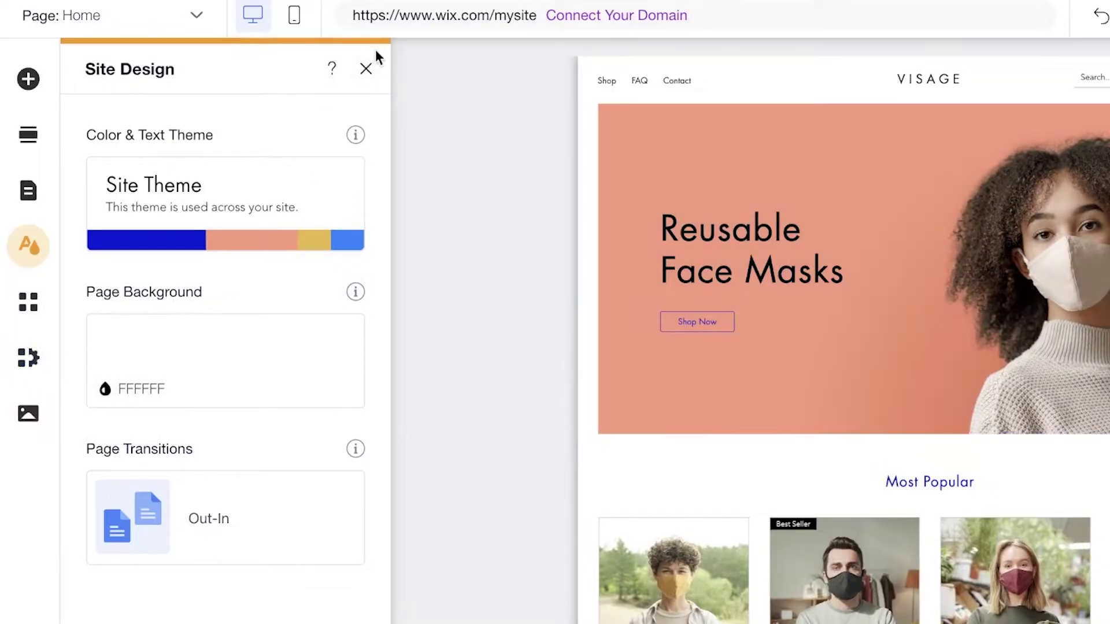
- Close Site Design and look through the page list in the top page dropdown
left_click(366, 69)
left_click(170, 23)
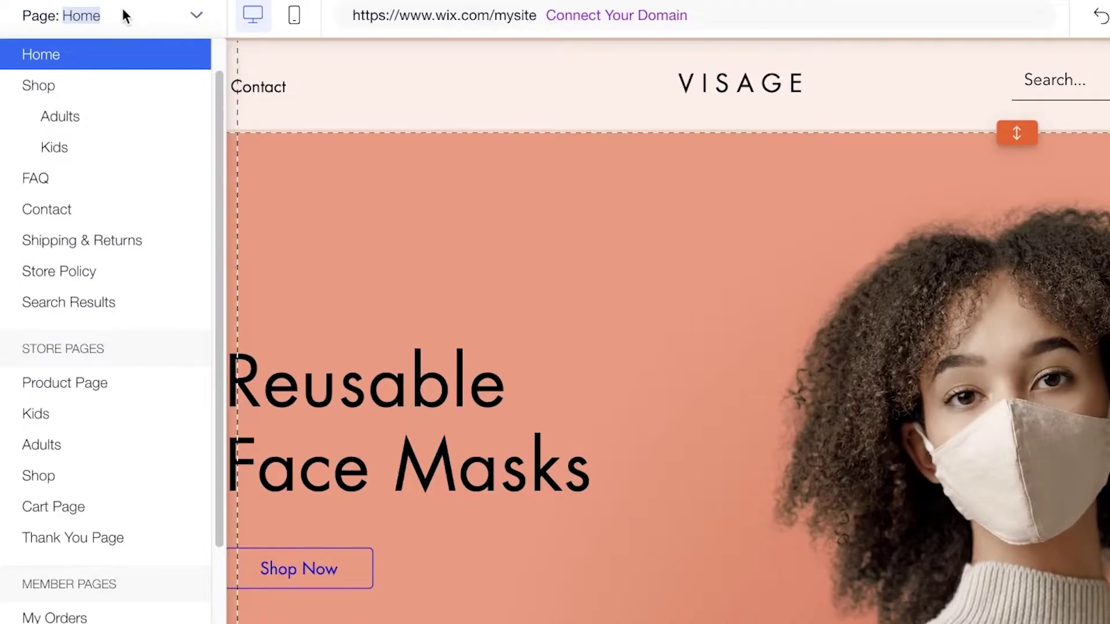
left_click(124, 18)
left_click(172, 23)
scroll(136, 223, "down", 3)
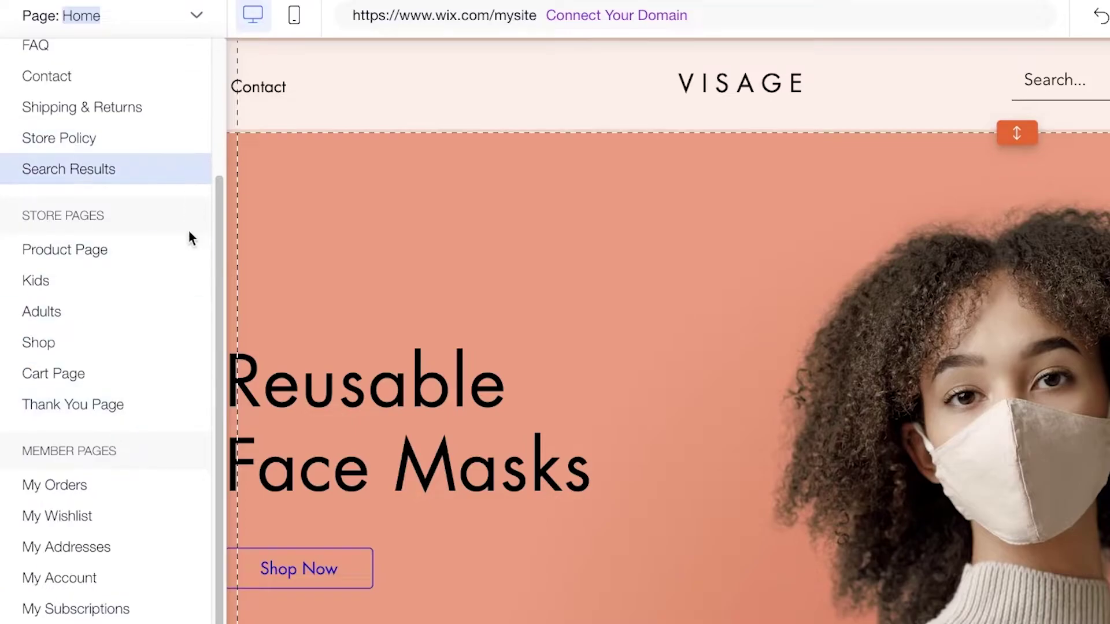
scroll(200, 218, "up", 3)
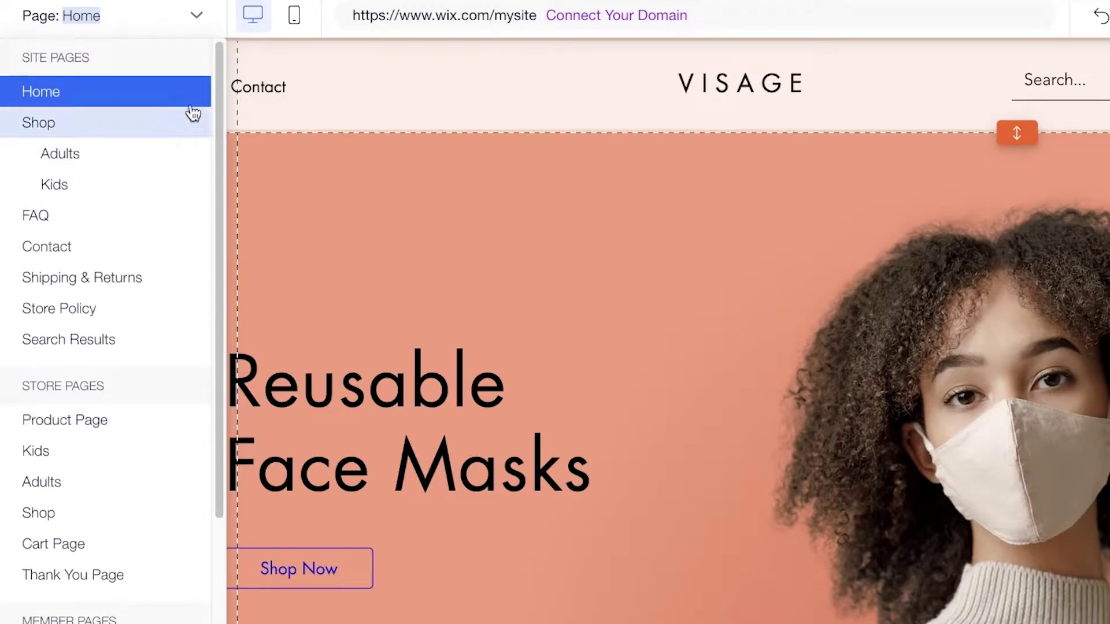
left_click(191, 19)
left_click(191, 19)
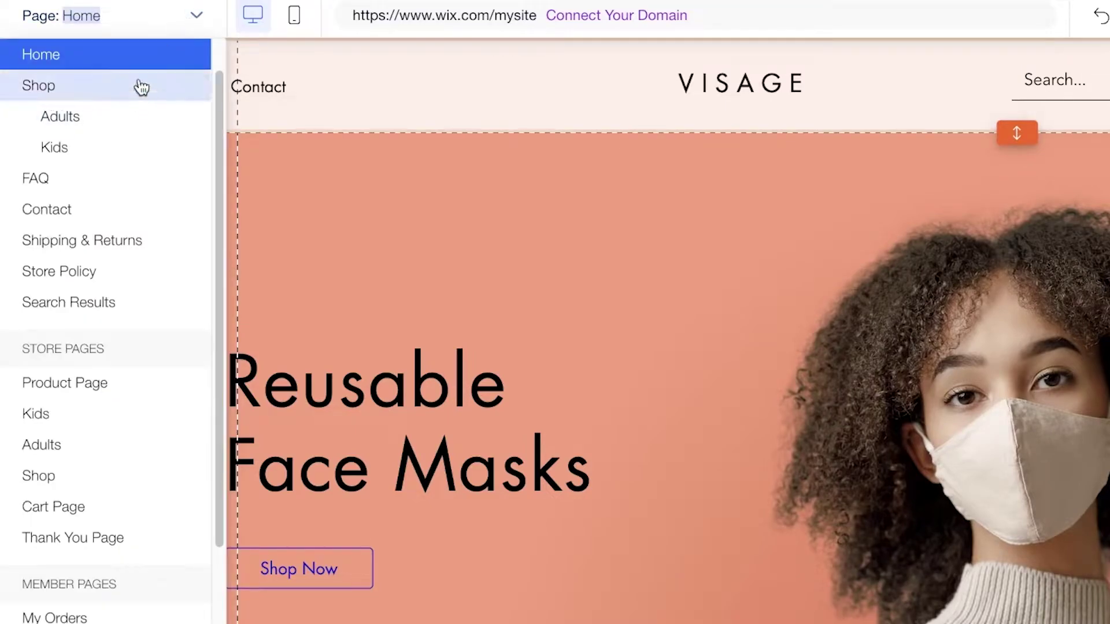
left_click(141, 19)
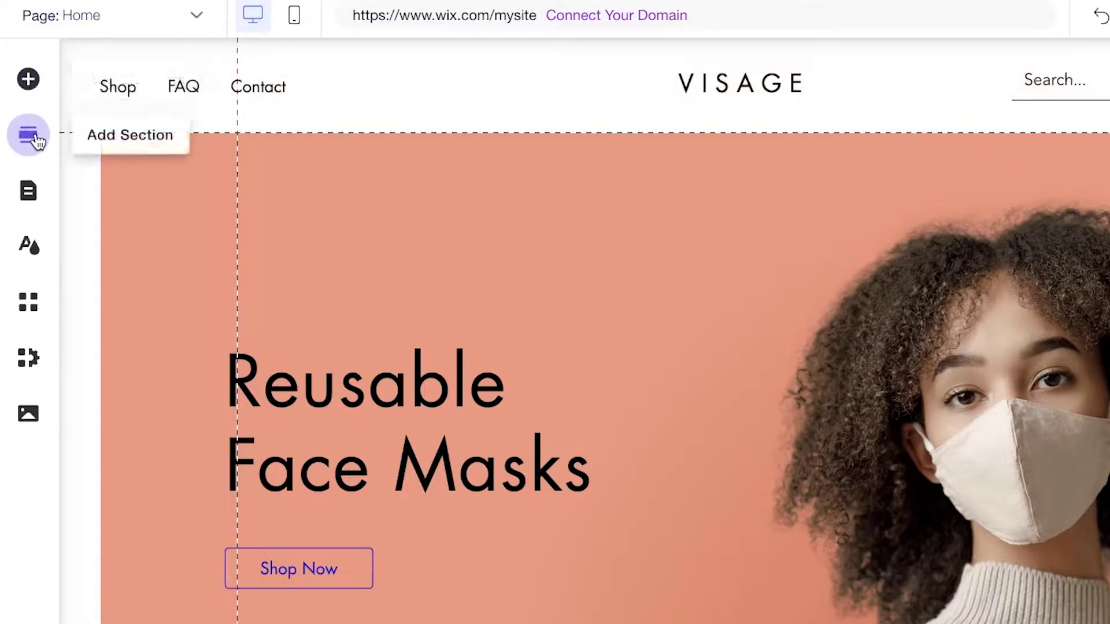
- Delete the Kids and Adults subpages in Pages & Menus, then view the Shop page
left_click(28, 191)
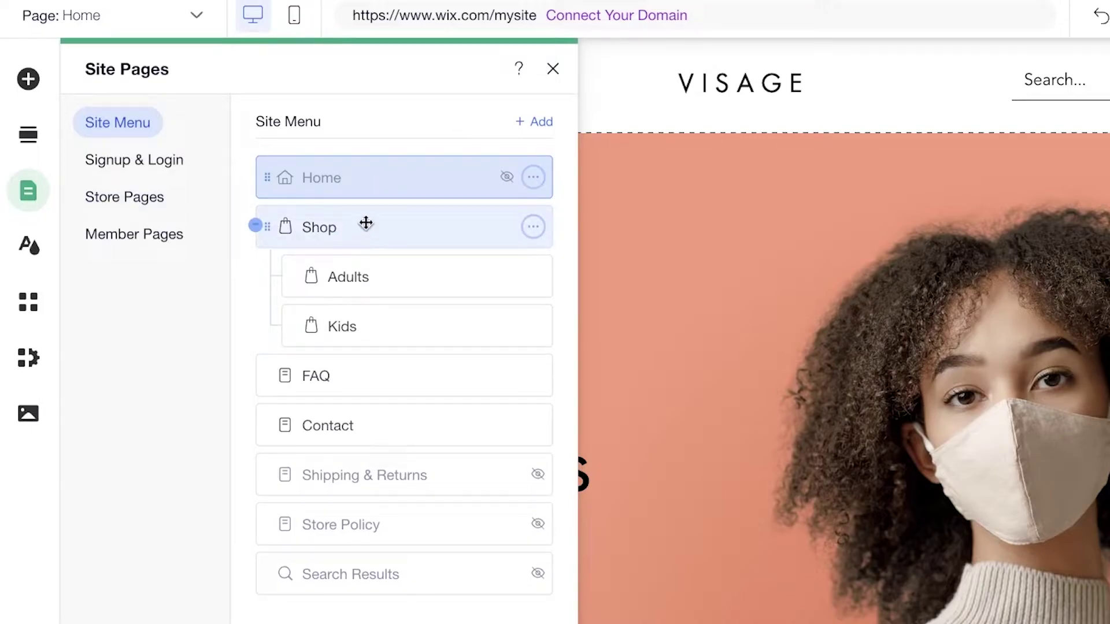
left_click(534, 326)
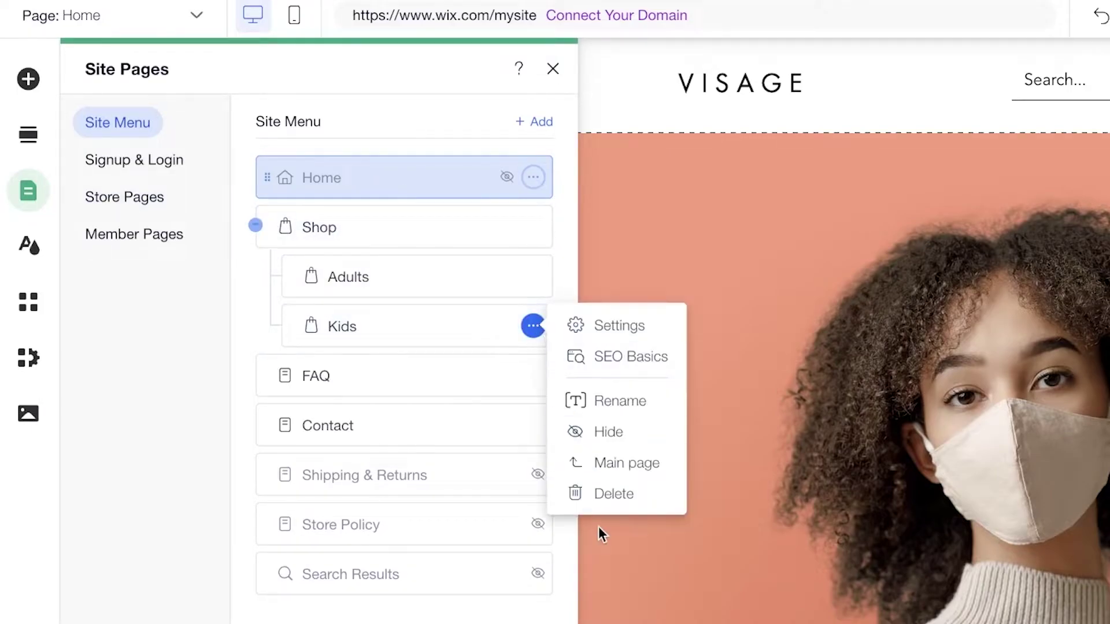
left_click(611, 494)
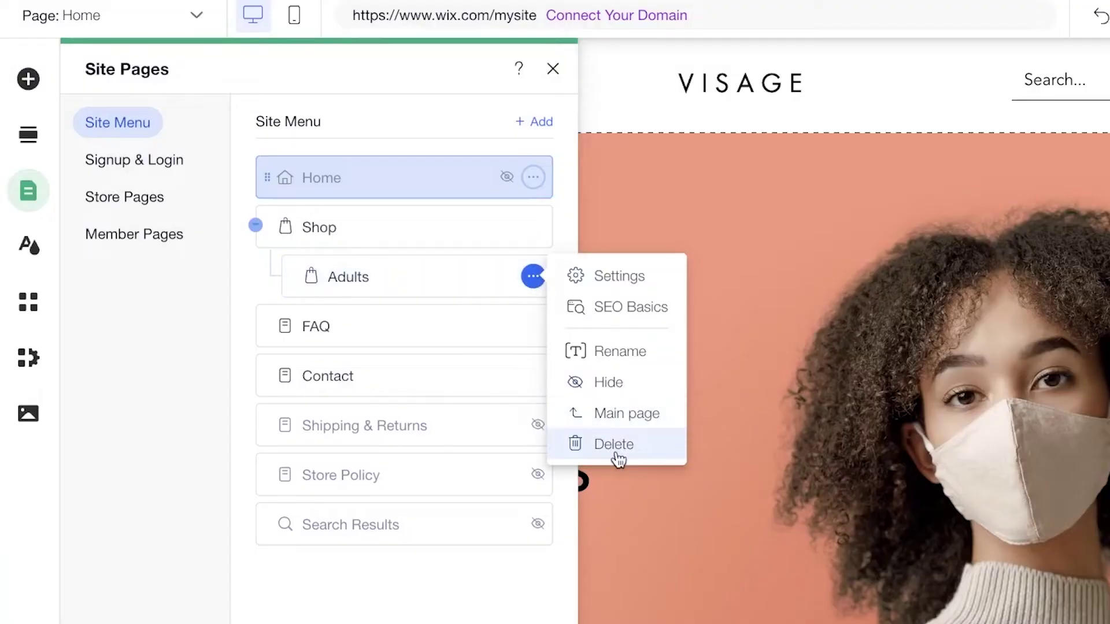
left_click(617, 454)
left_click(976, 408)
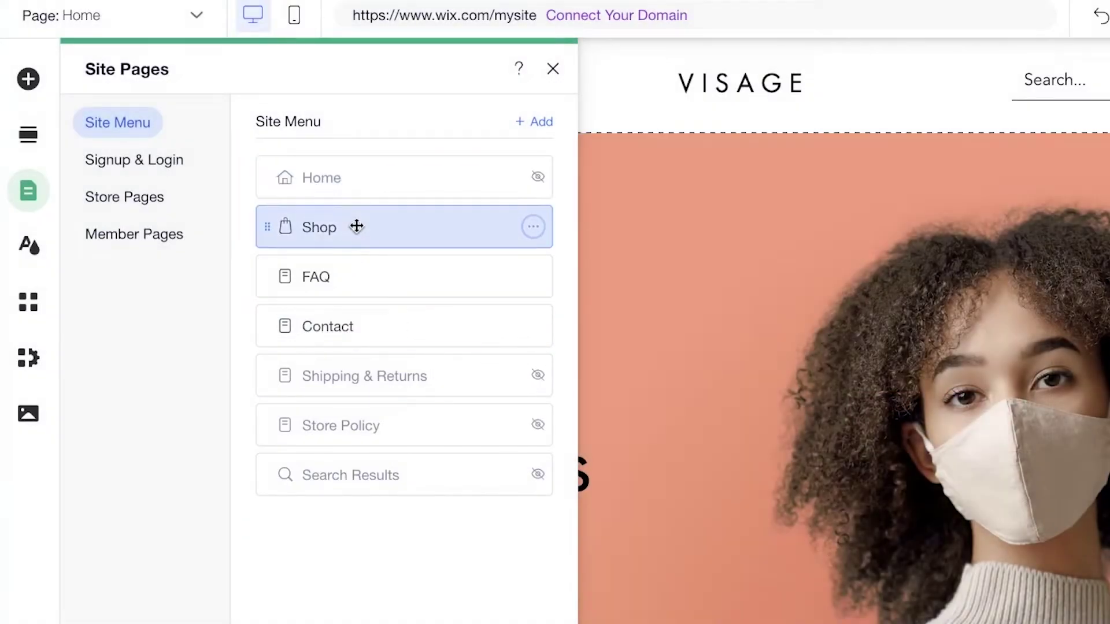
left_click(356, 226)
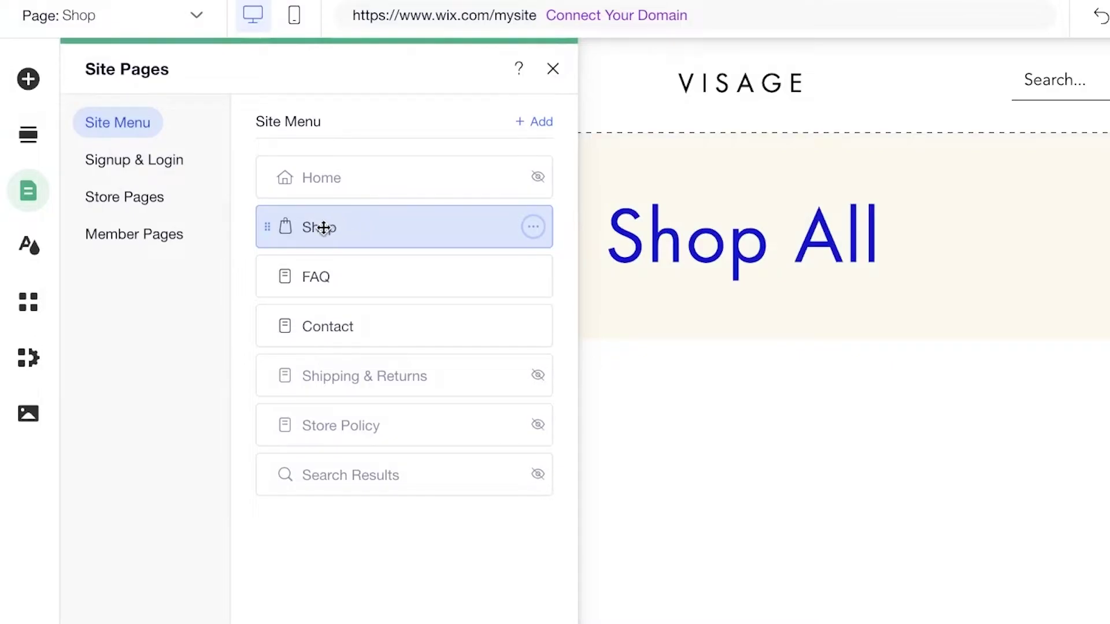
scroll(942, 328, "down", 10)
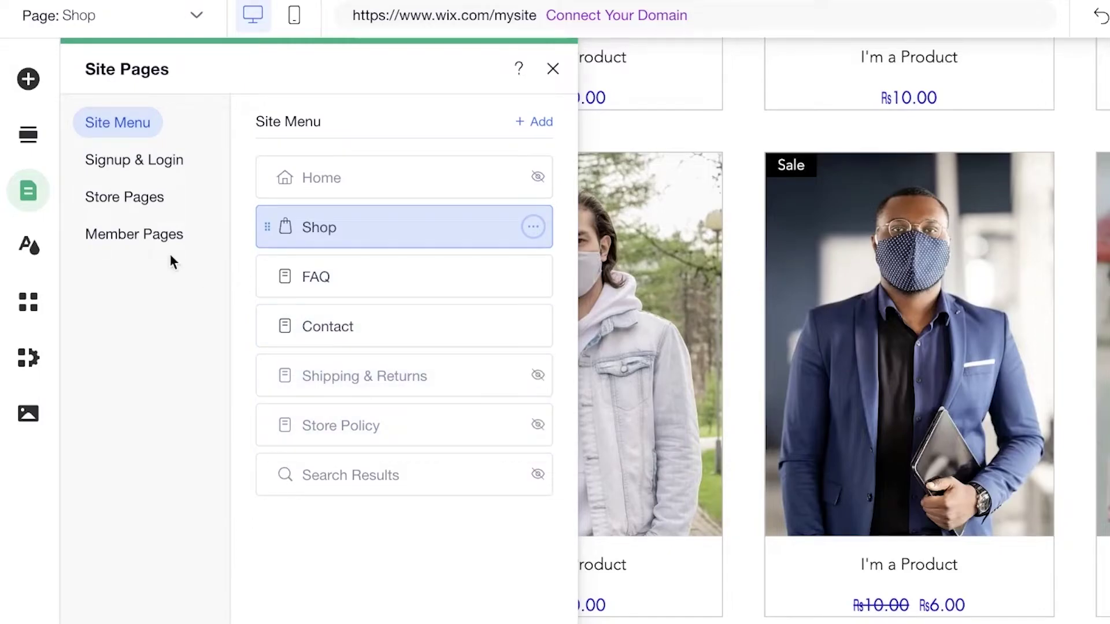
- Browse the Signup & Login form settings, the Store Pages and the Member Pages
left_click(128, 168)
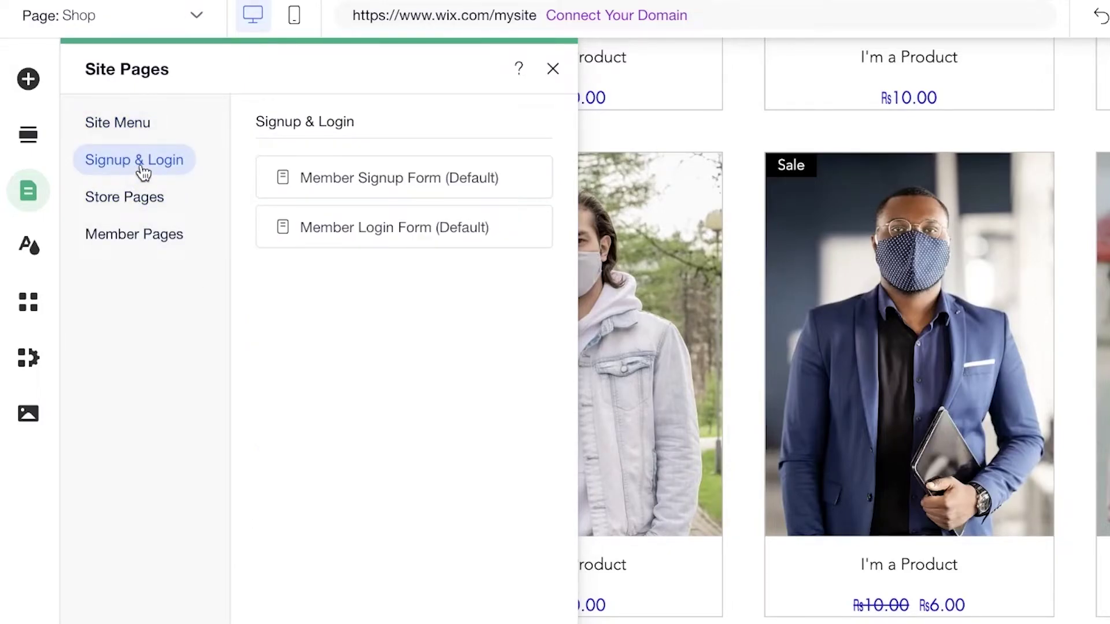
left_click(531, 179)
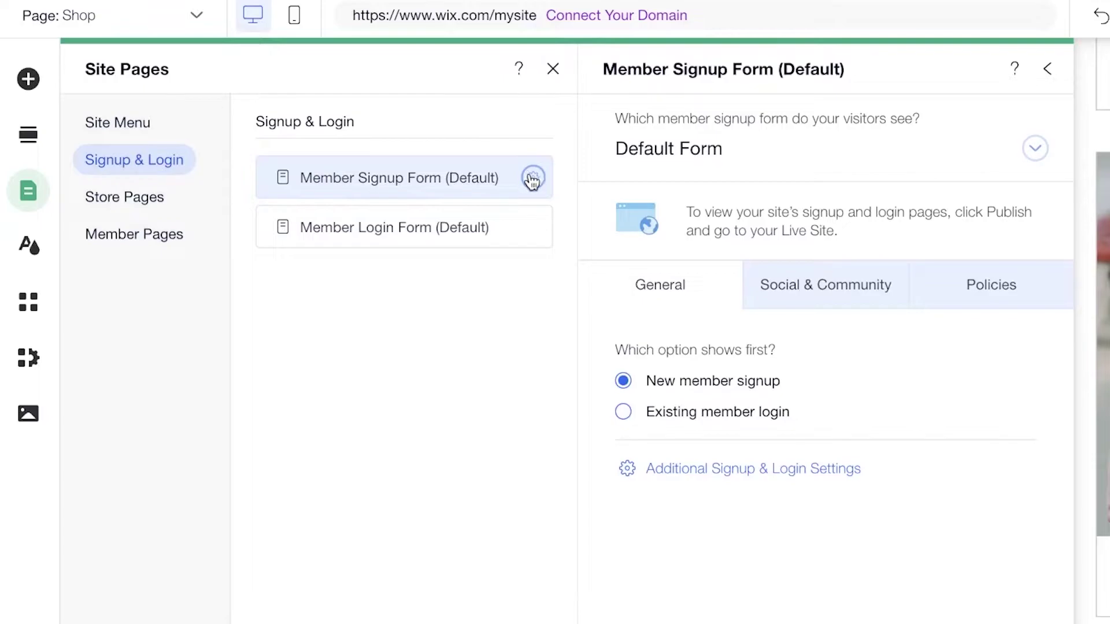
left_click(494, 237)
left_click(157, 207)
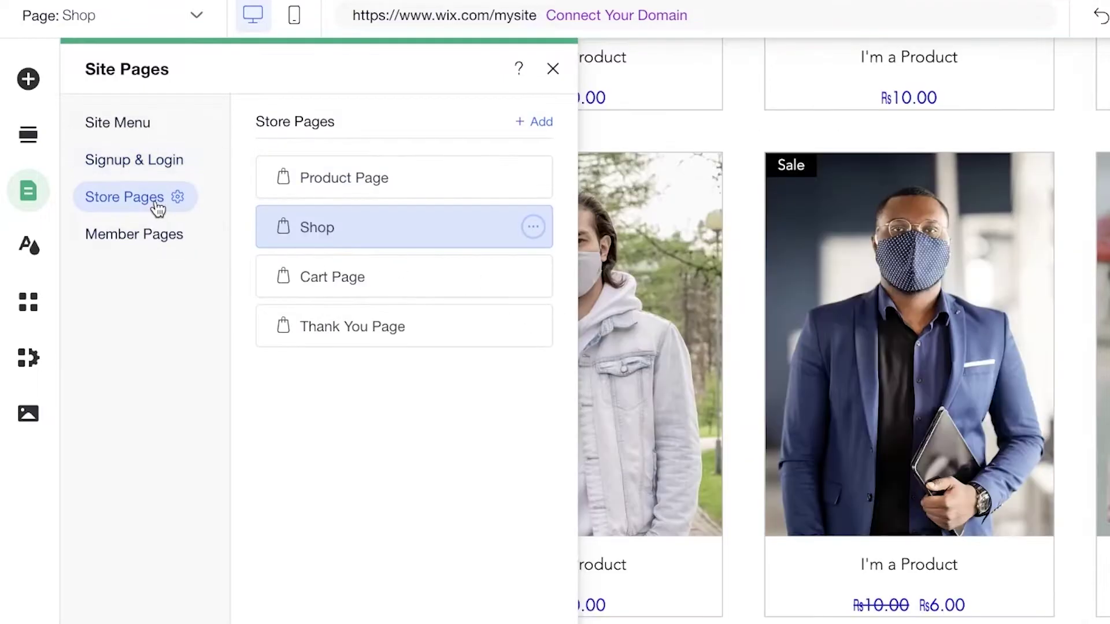
left_click(144, 234)
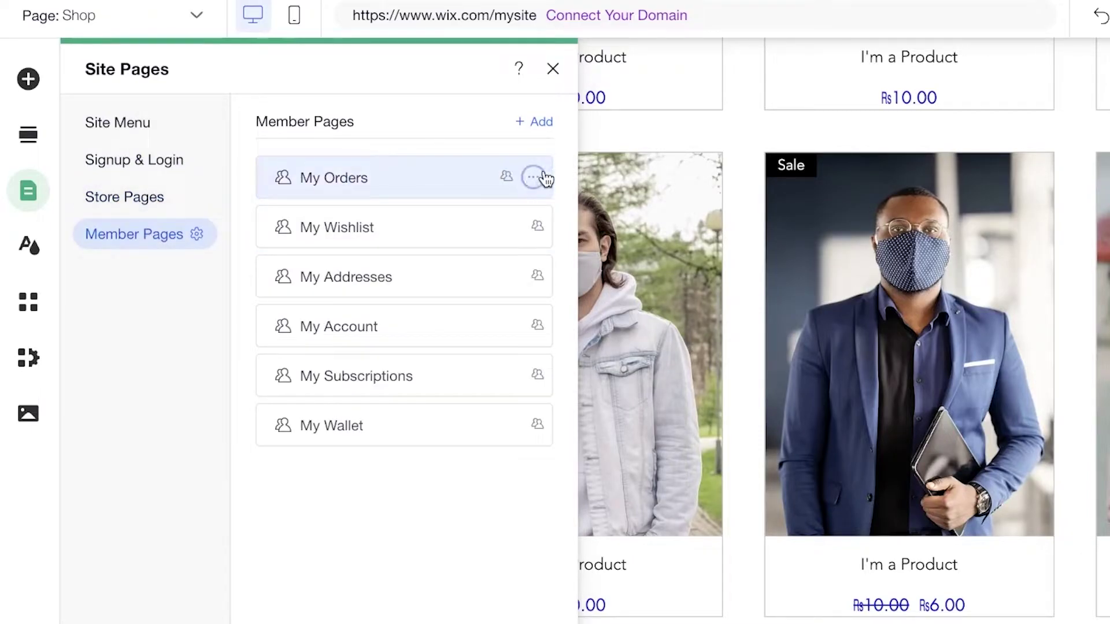
- Cancel deleting the My Orders page, return to Site Menu and close the pages manager
left_click(543, 178)
left_click(570, 259)
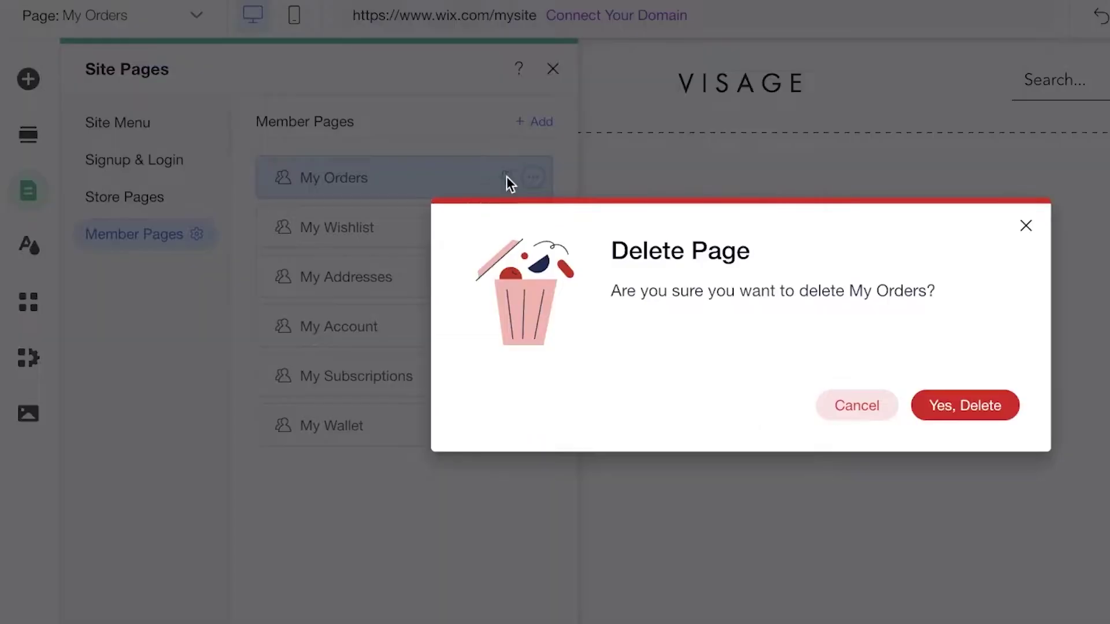
left_click(876, 406)
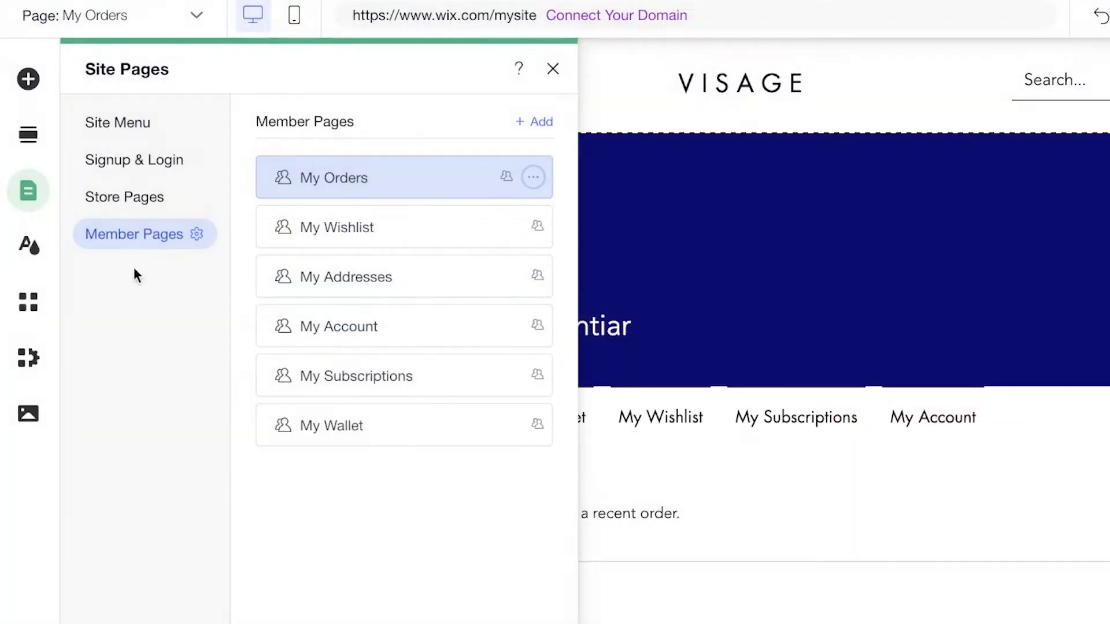
left_click(144, 125)
left_click(553, 69)
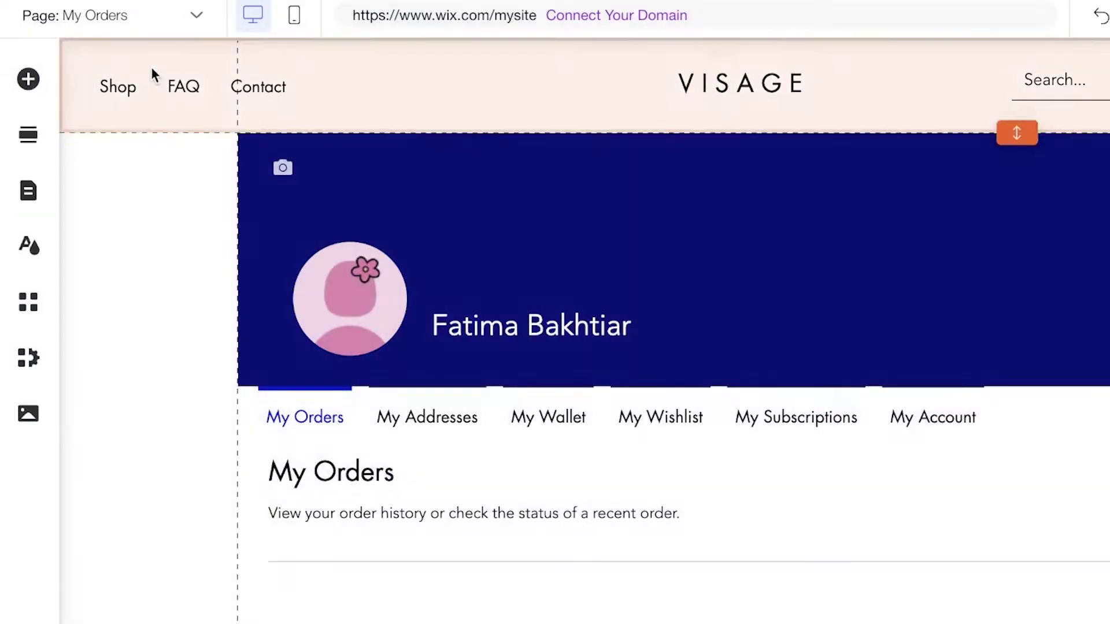
- Switch the editor back to the Home page using the page list
left_click(691, 81)
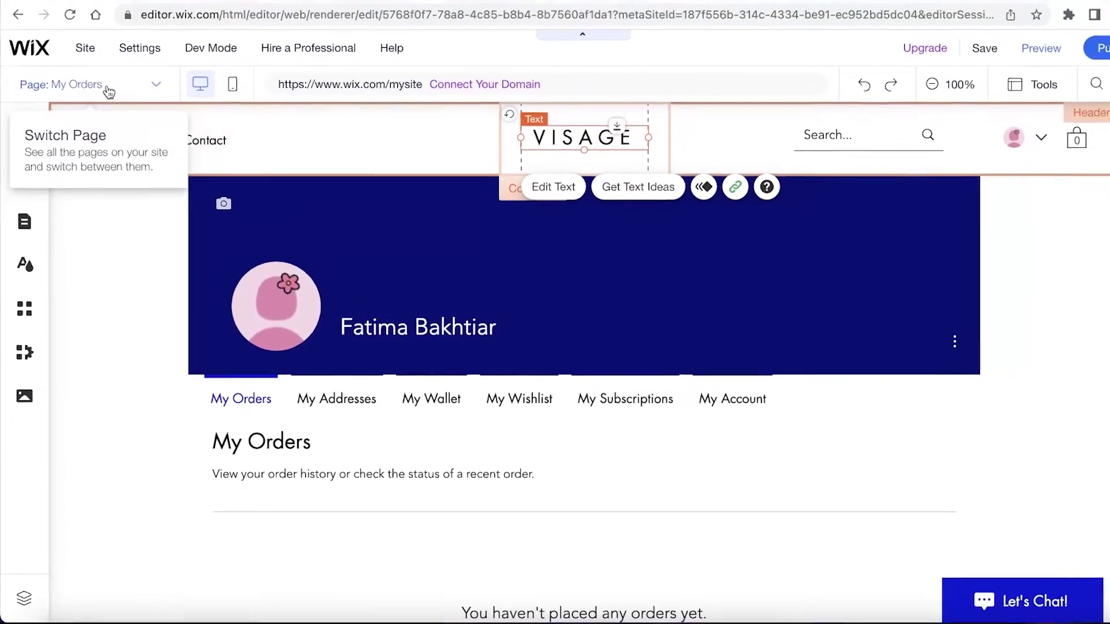
left_click(108, 91)
left_click(56, 140)
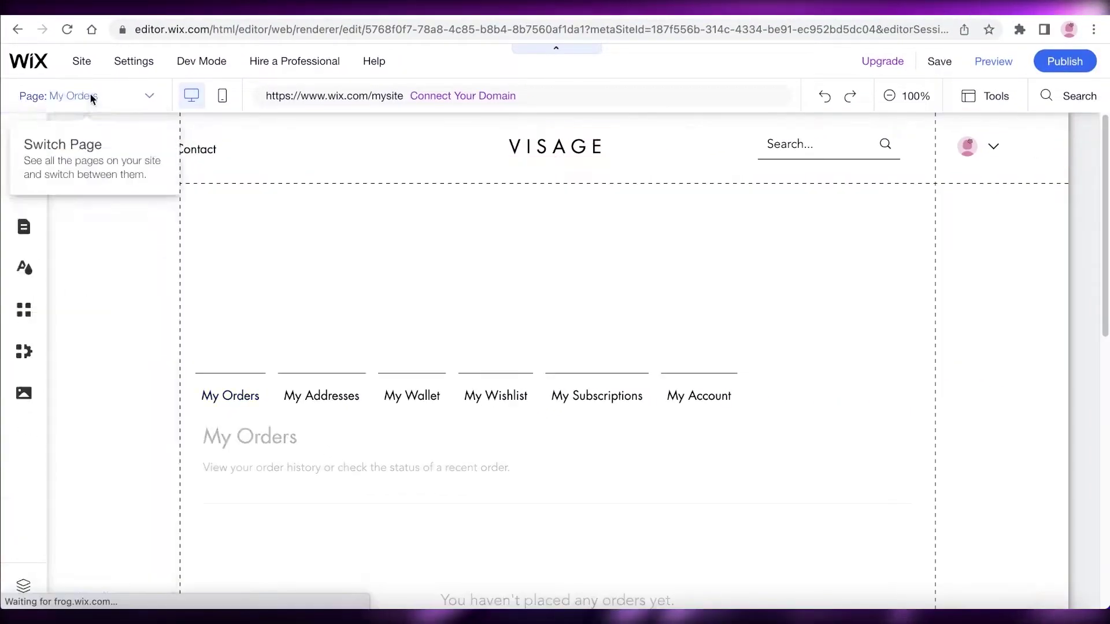
left_click(92, 84)
left_click(60, 141)
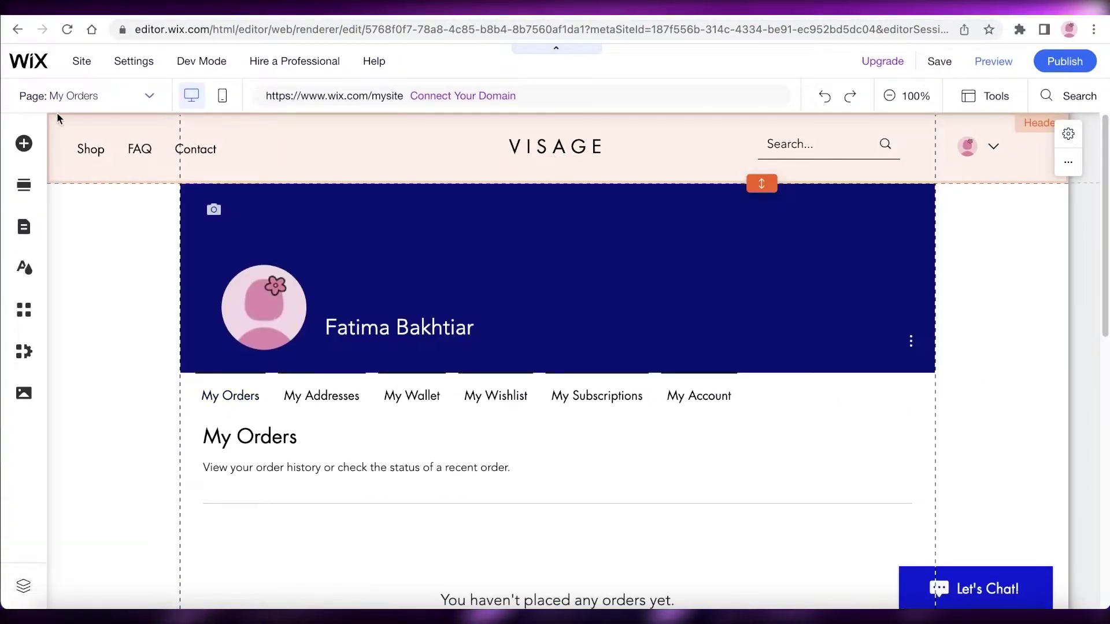
left_click(63, 100)
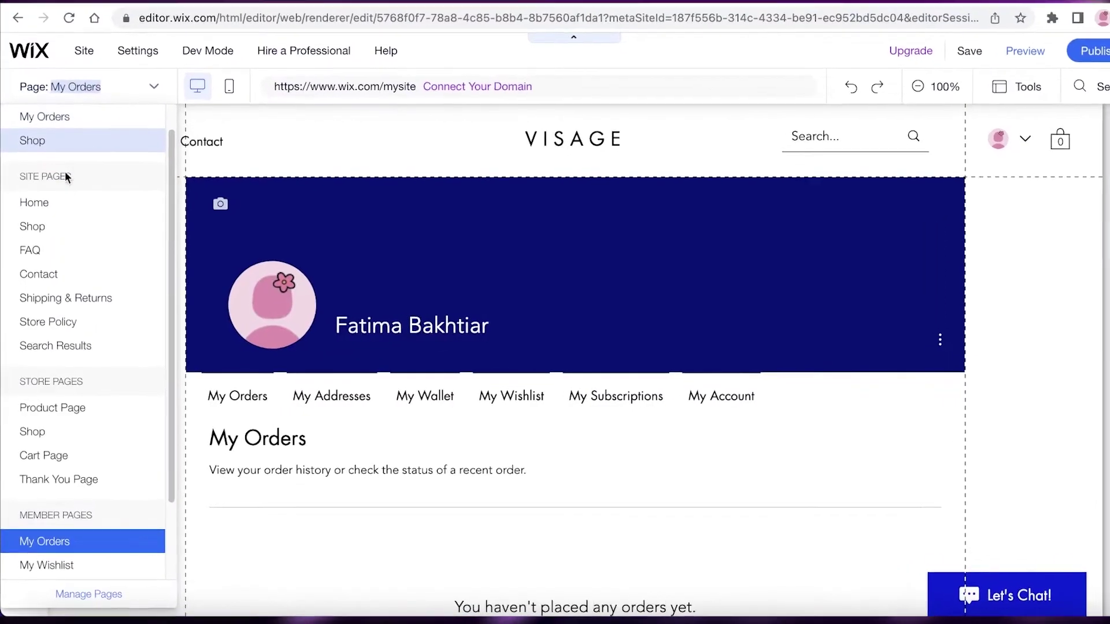
left_click(104, 58)
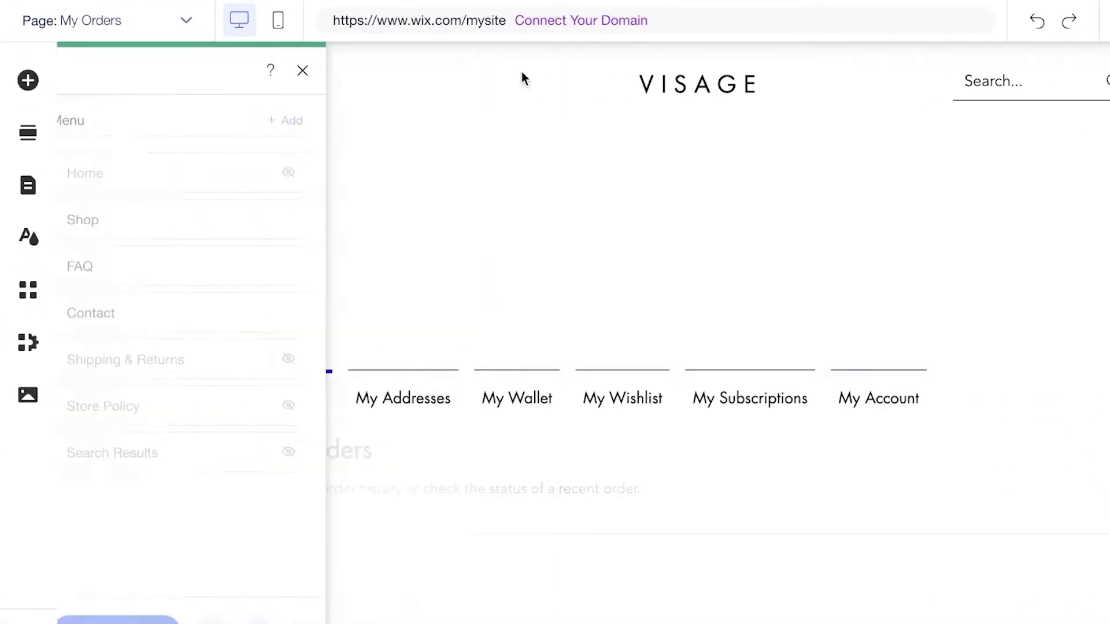
left_click(81, 218)
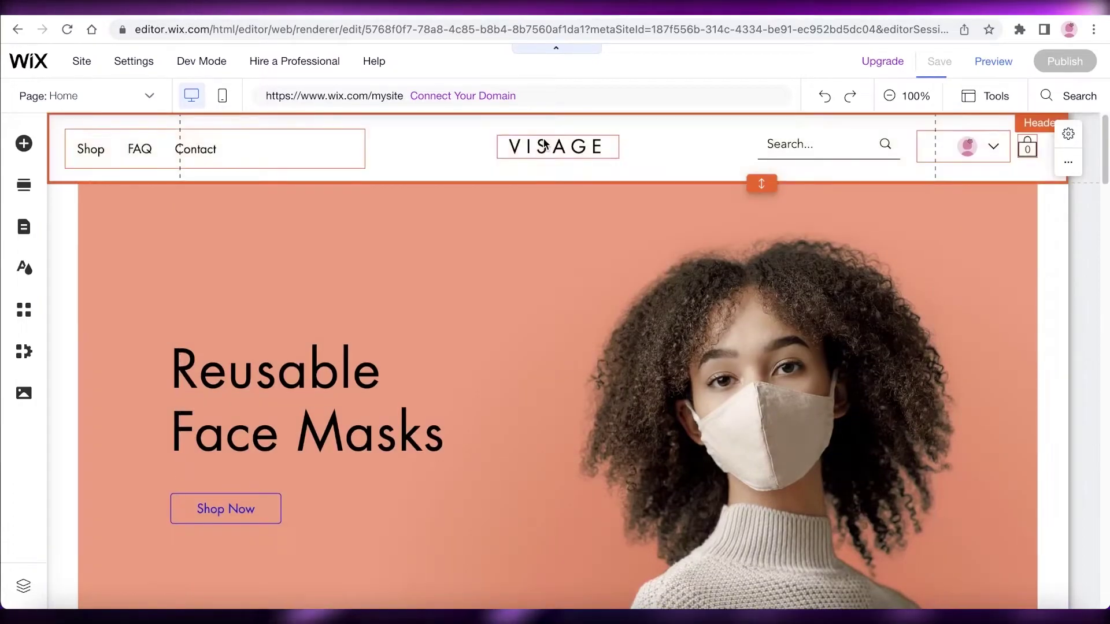
- Replace the VISAGE header title with 'Skull Scrunchies' and widen its box to fit one line
left_click(553, 146)
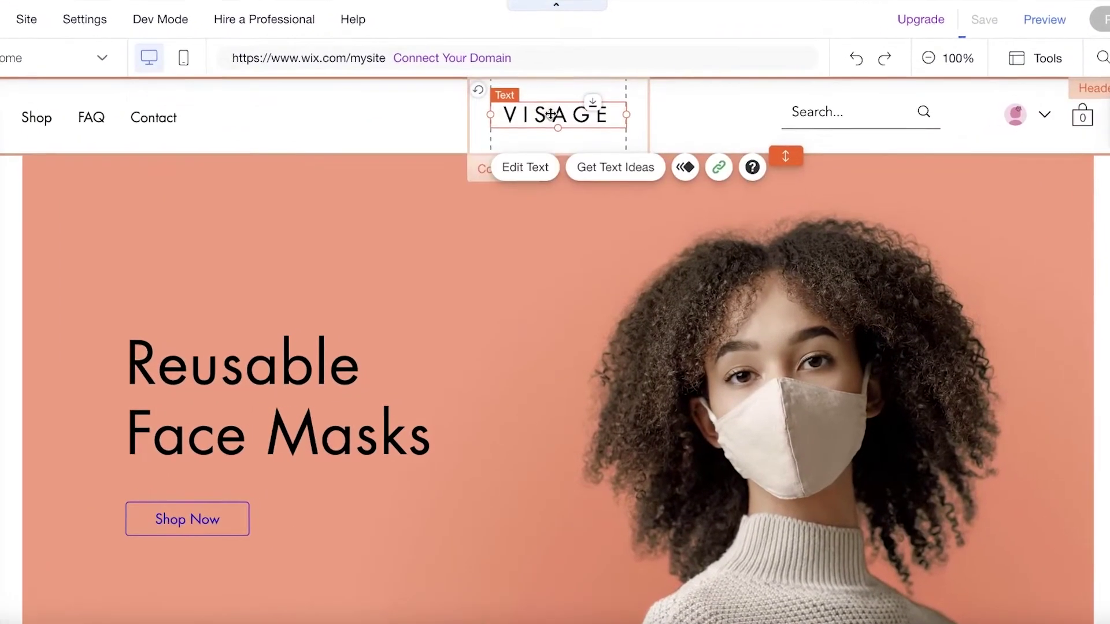
double_click(551, 114)
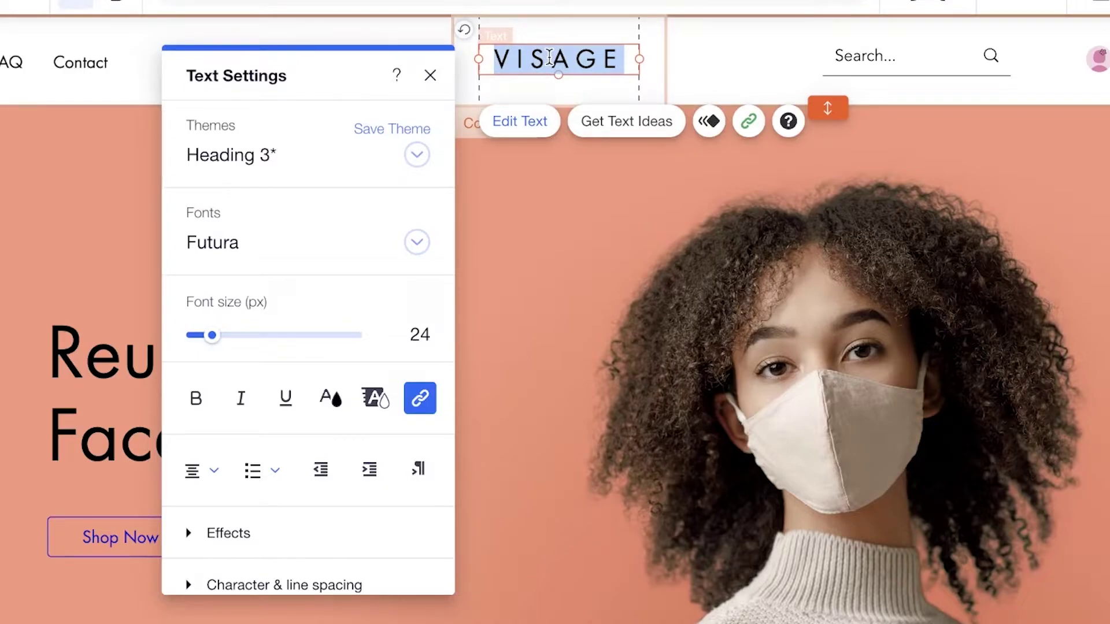
type("Skull Scrunchies")
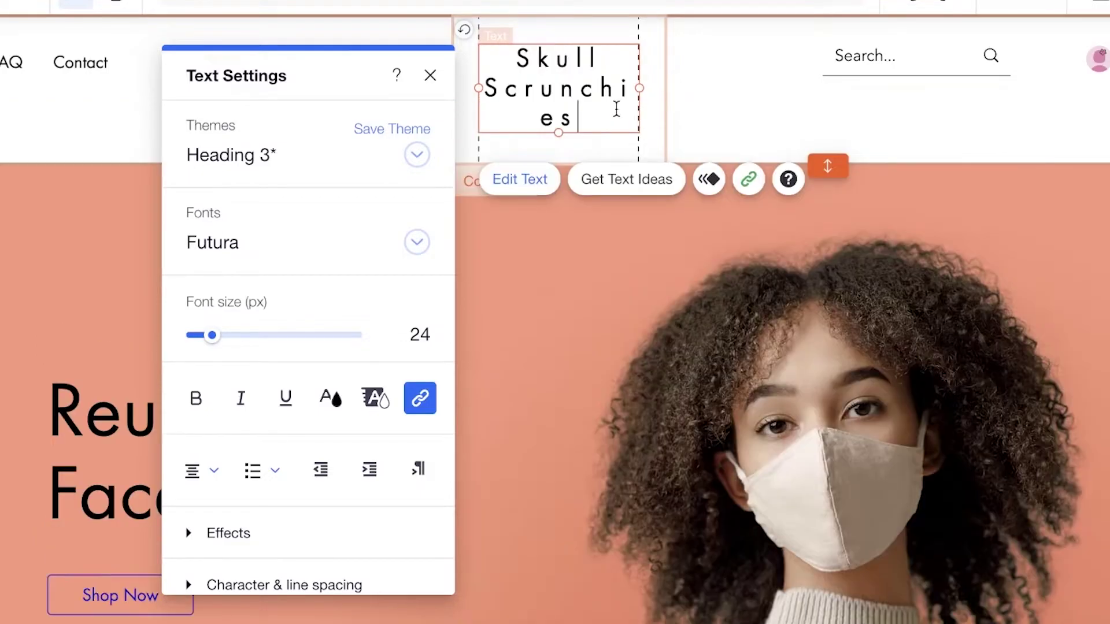
left_click_drag(639, 88, 728, 72)
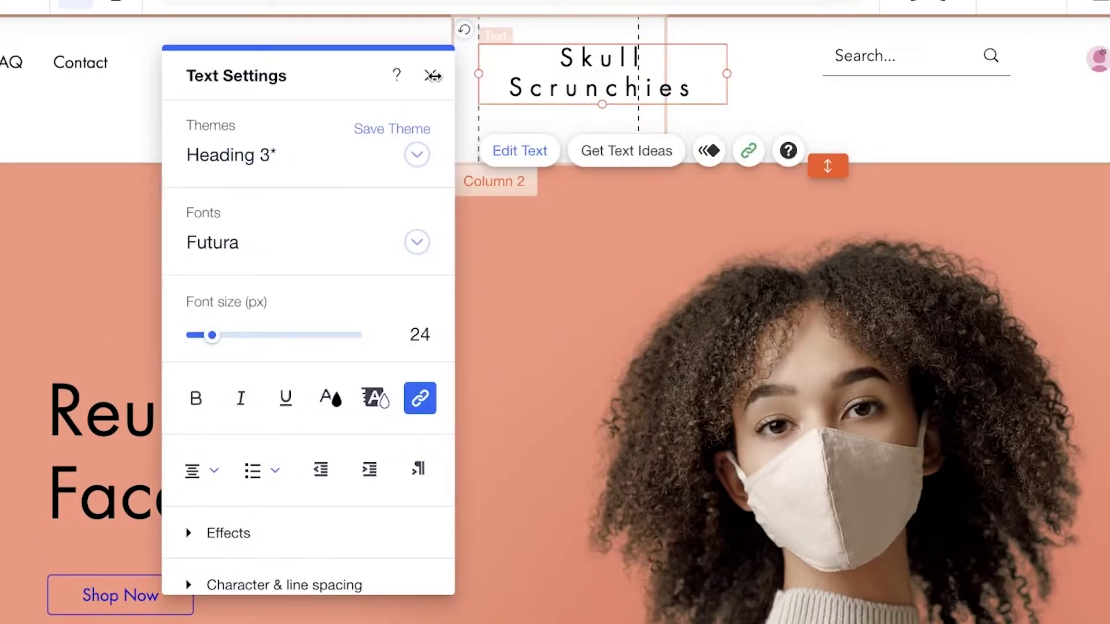
left_click_drag(433, 76, 404, 75)
left_click(520, 244)
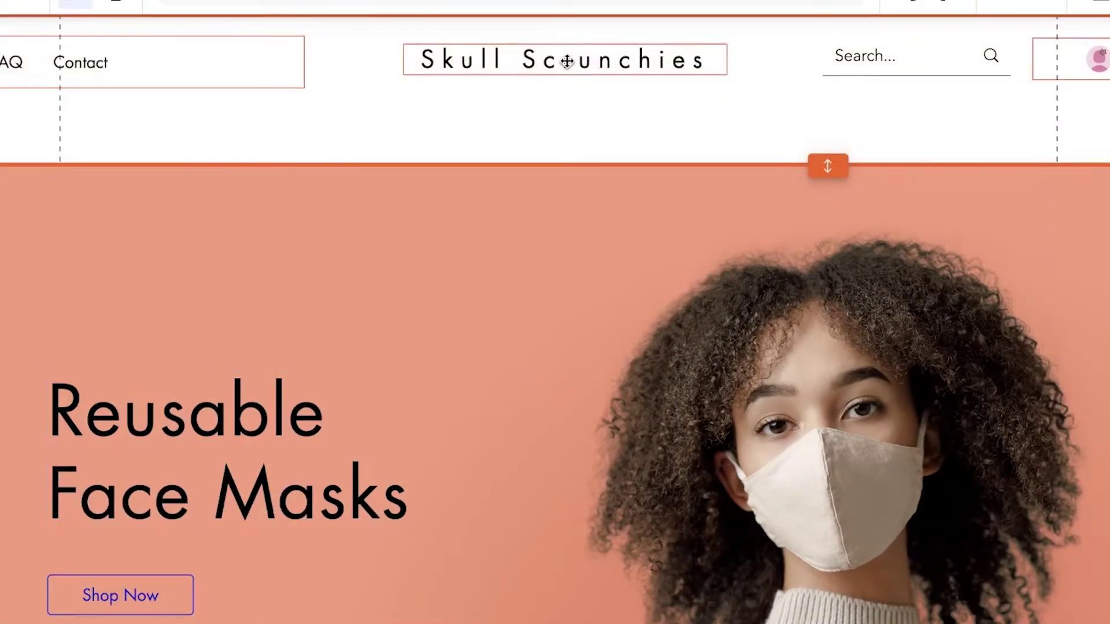
left_click(466, 64)
- Nudge the Skull Scrunchies title, then drag the header strip's bottom edge up to shorten it
mouse_move(520, 63)
left_mouse_down()
mouse_move(466, 59)
mouse_move(522, 59)
left_mouse_up()
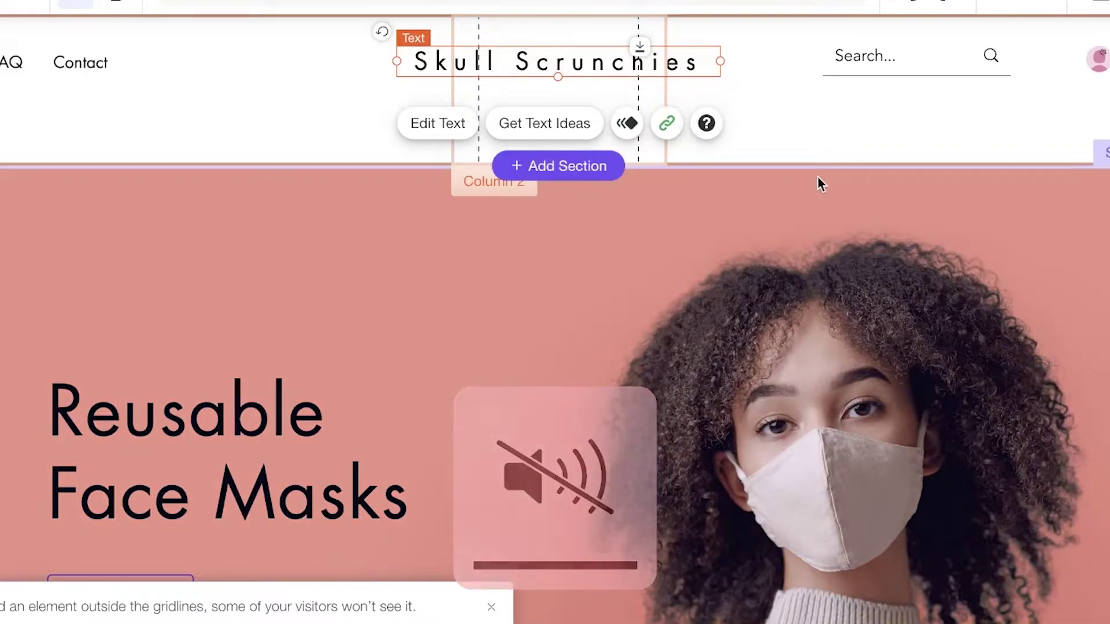
left_click(832, 163)
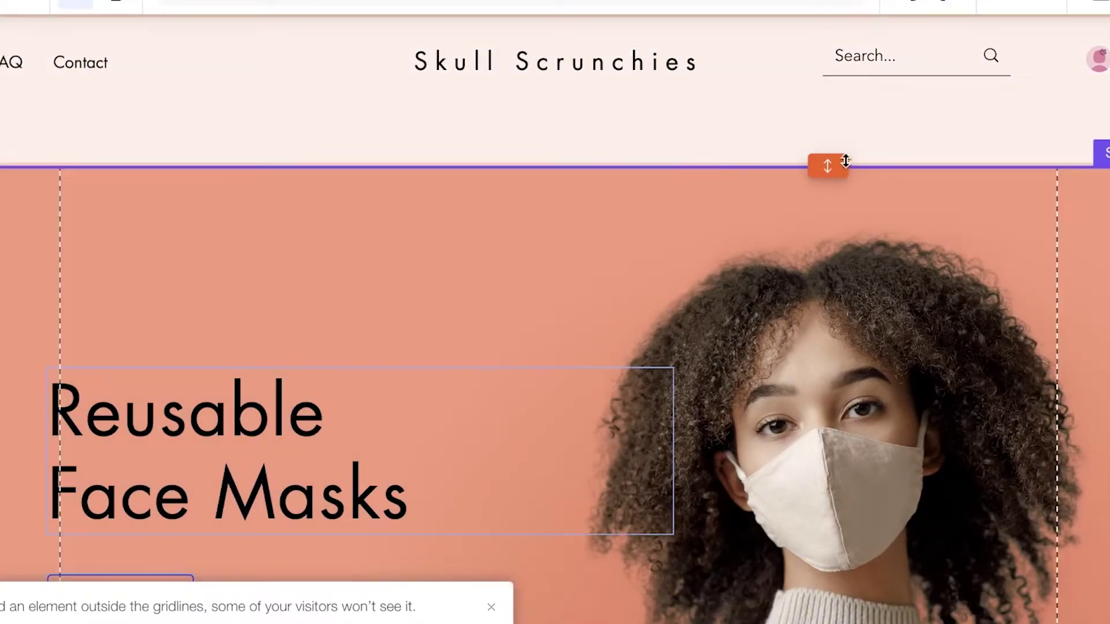
mouse_move(827, 166)
left_mouse_down()
mouse_move(825, 218)
mouse_move(827, 166)
left_mouse_up()
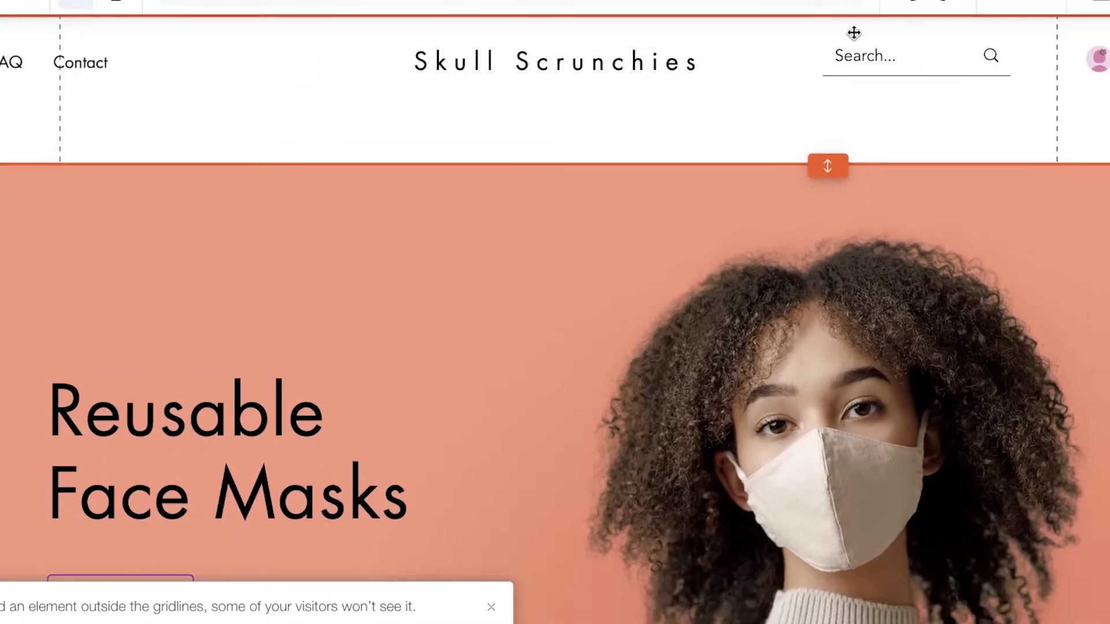
left_click(921, 141)
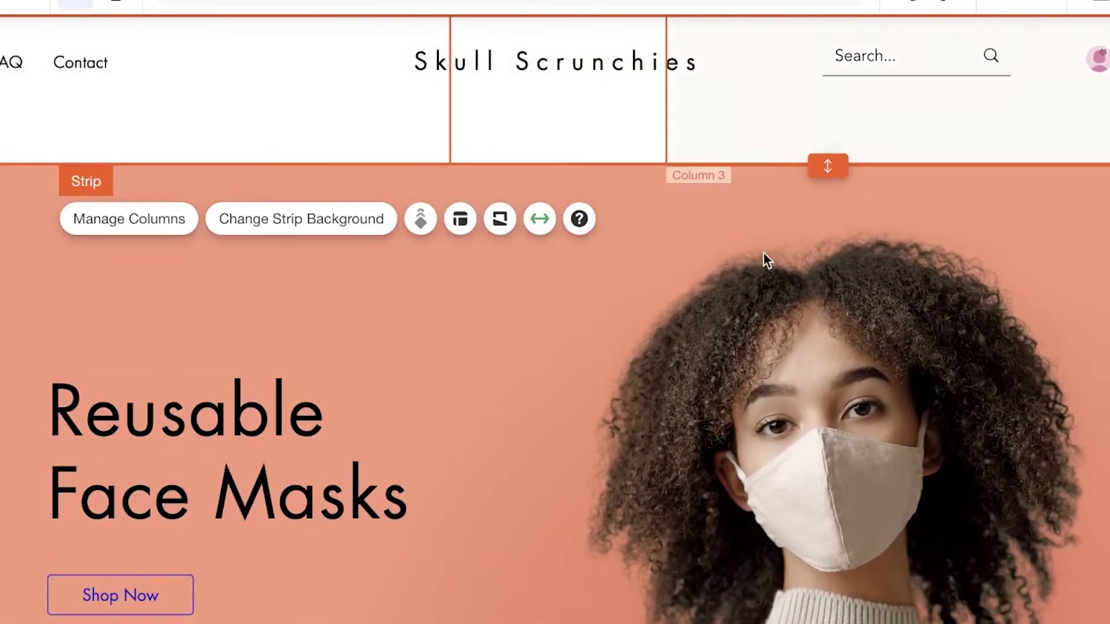
mouse_move(589, 167)
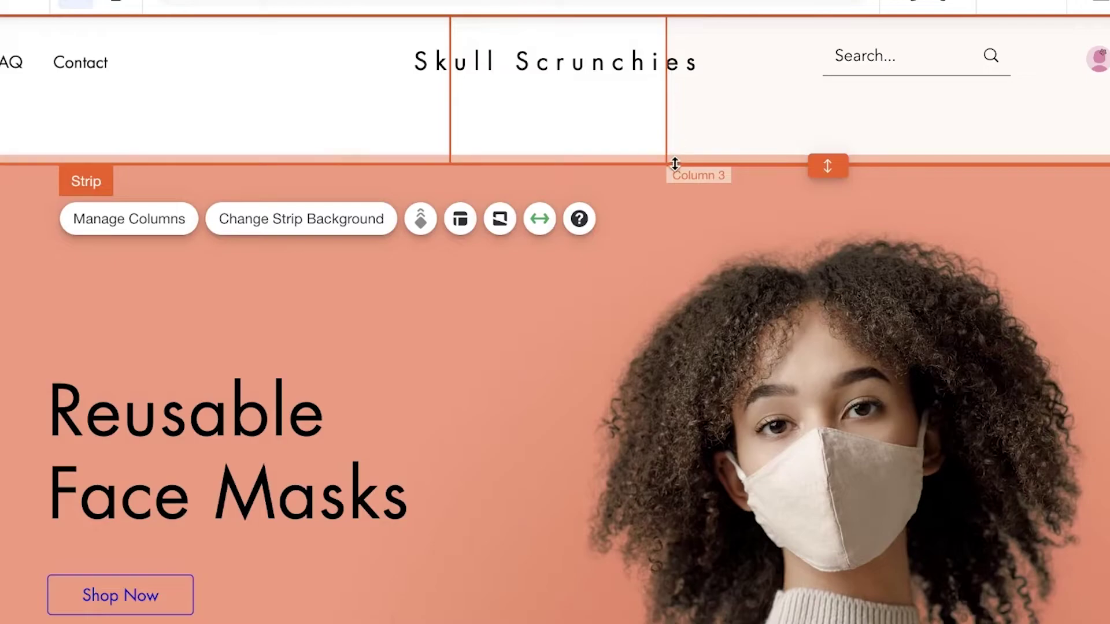
left_click_drag(674, 163, 681, 119)
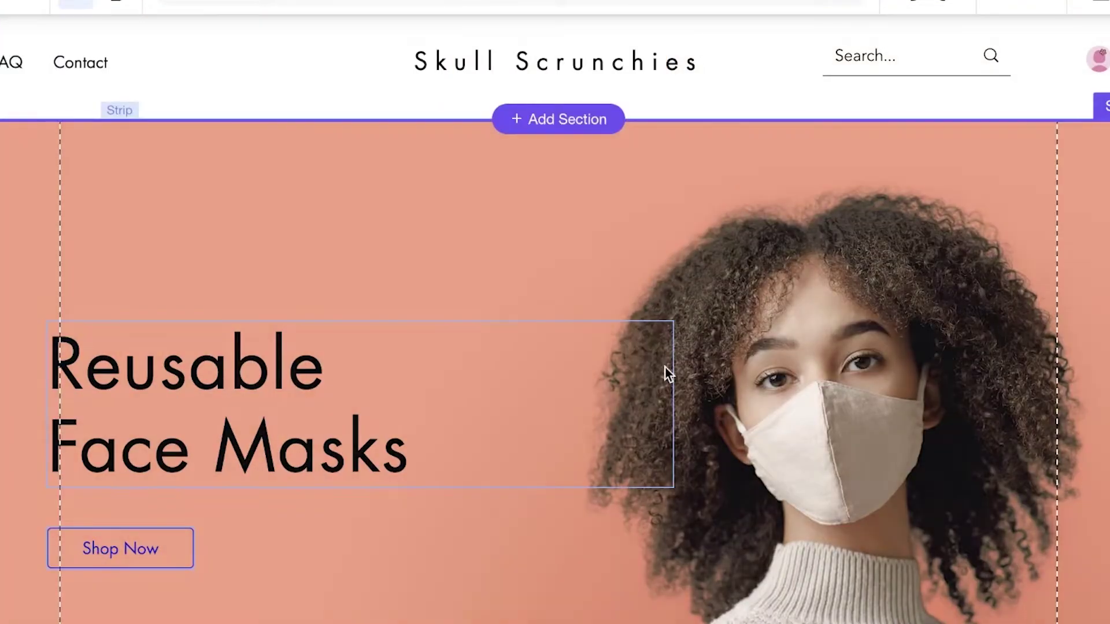
- Delete the 'Reusable Face Masks' heading text from the hero
scroll(572, 312, "down", 4)
triple_click(235, 179)
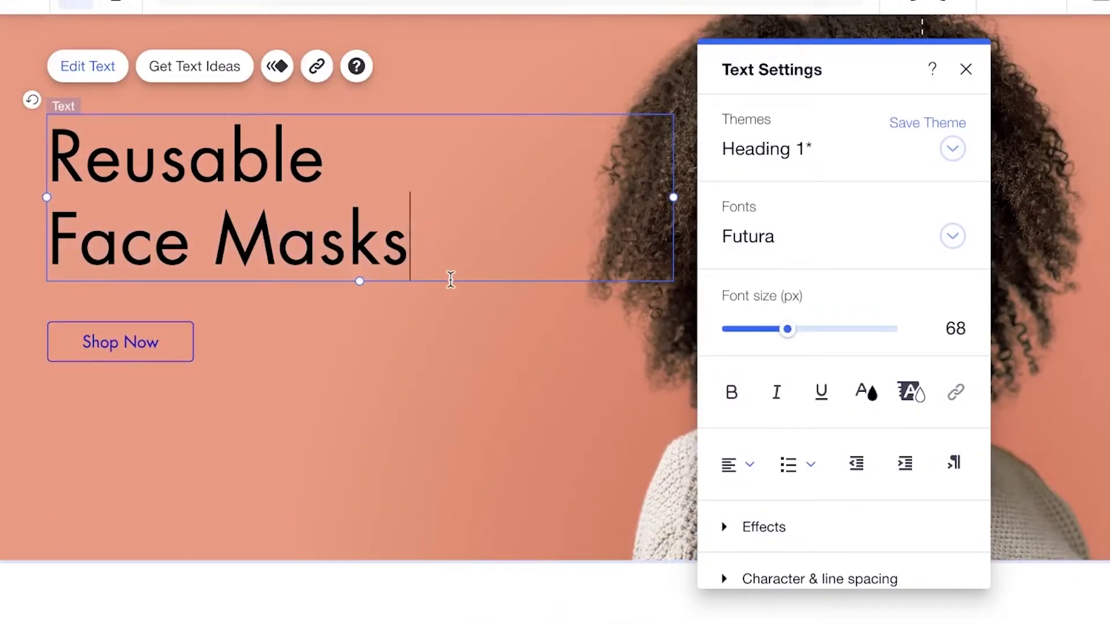
scroll(448, 271, "up", 1)
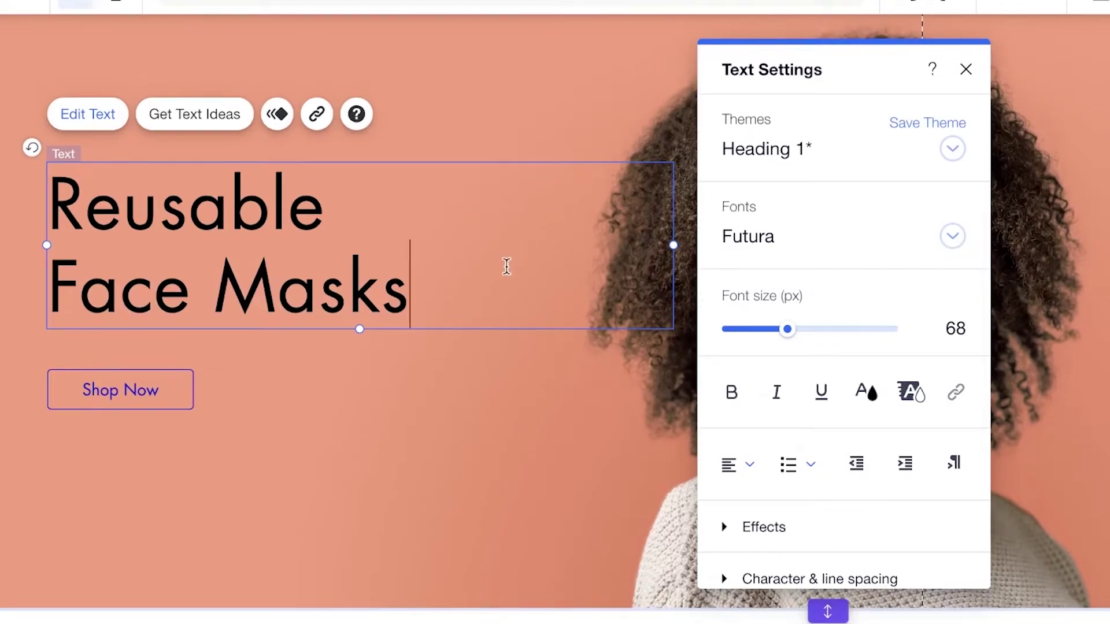
key("BackSpace")
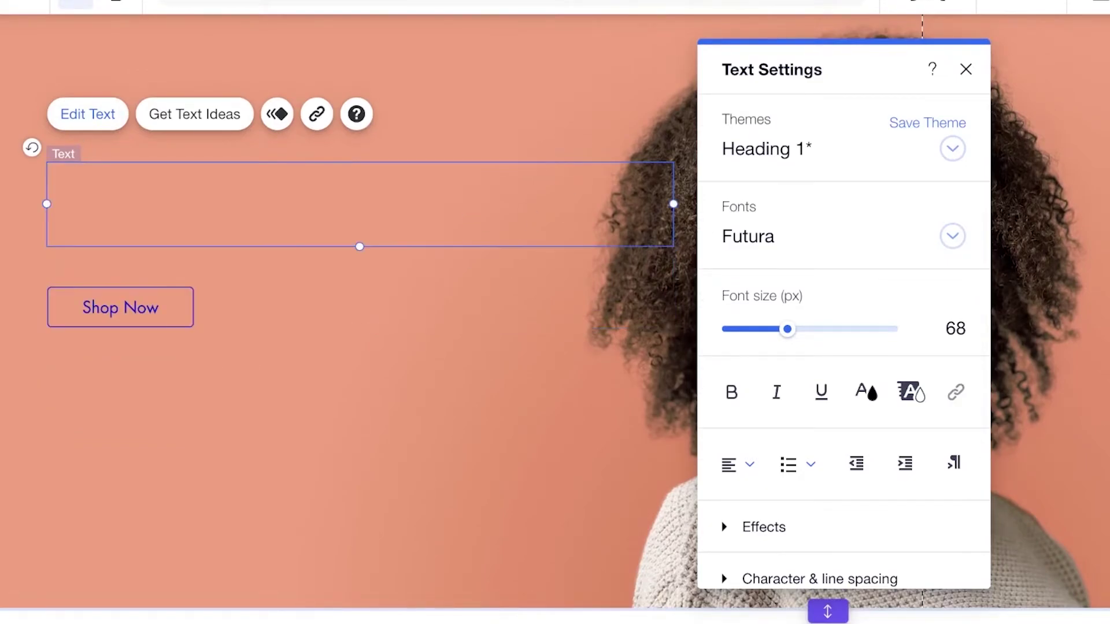
- Select the Shop Now button in the hero strip and delete it
left_click(410, 137)
left_click(304, 220)
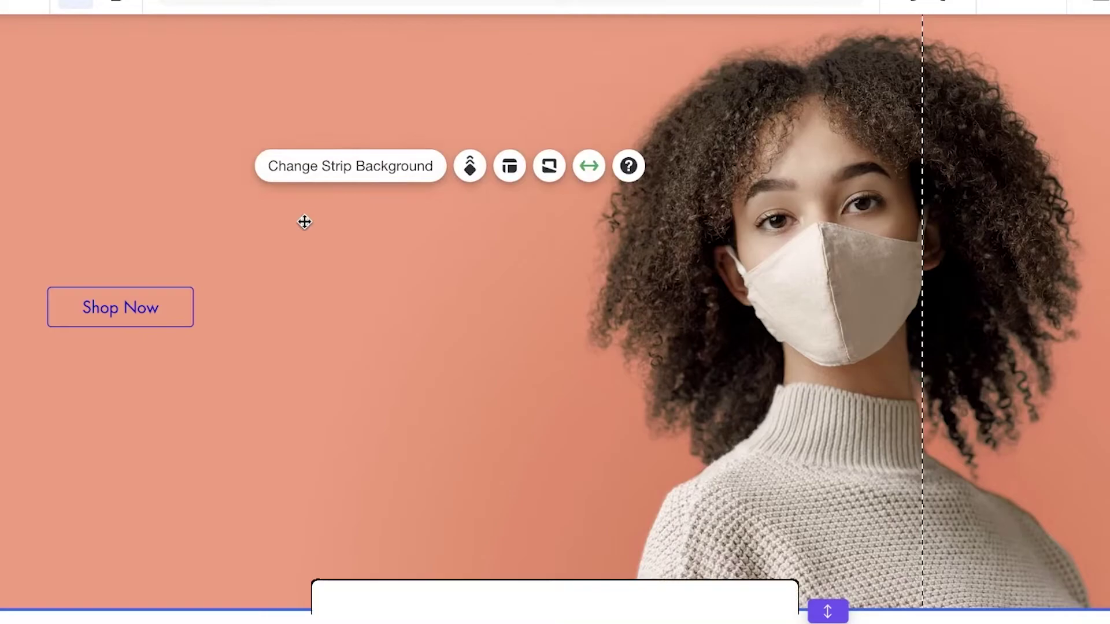
scroll(320, 290, "up", 1)
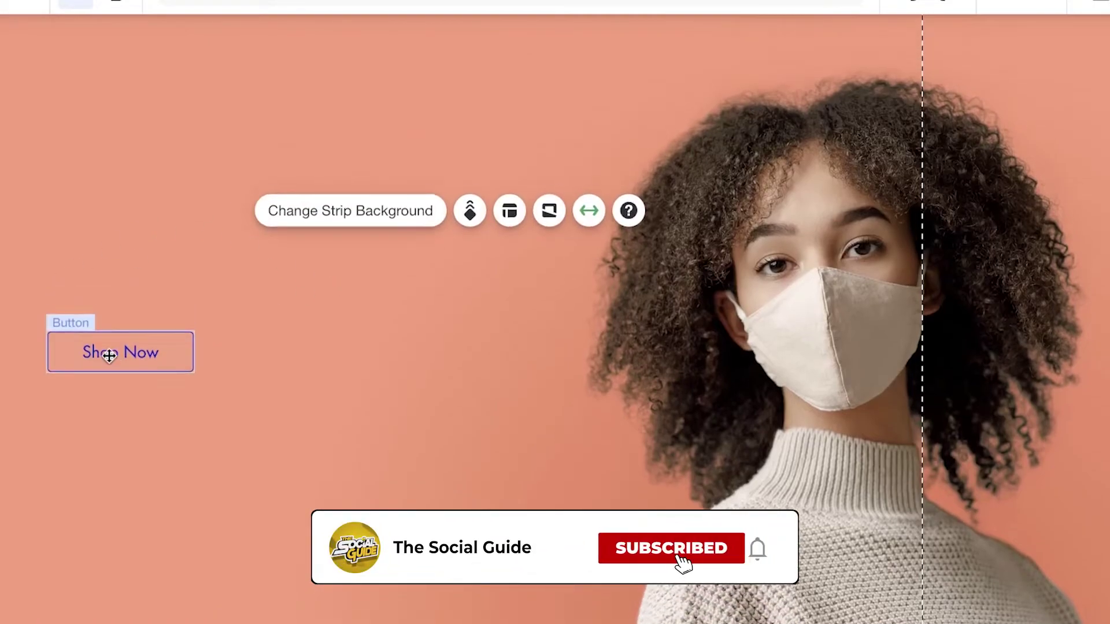
left_click_drag(119, 352, 436, 139)
scroll(408, 168, "up", 1)
scroll(607, 168, "up", 2)
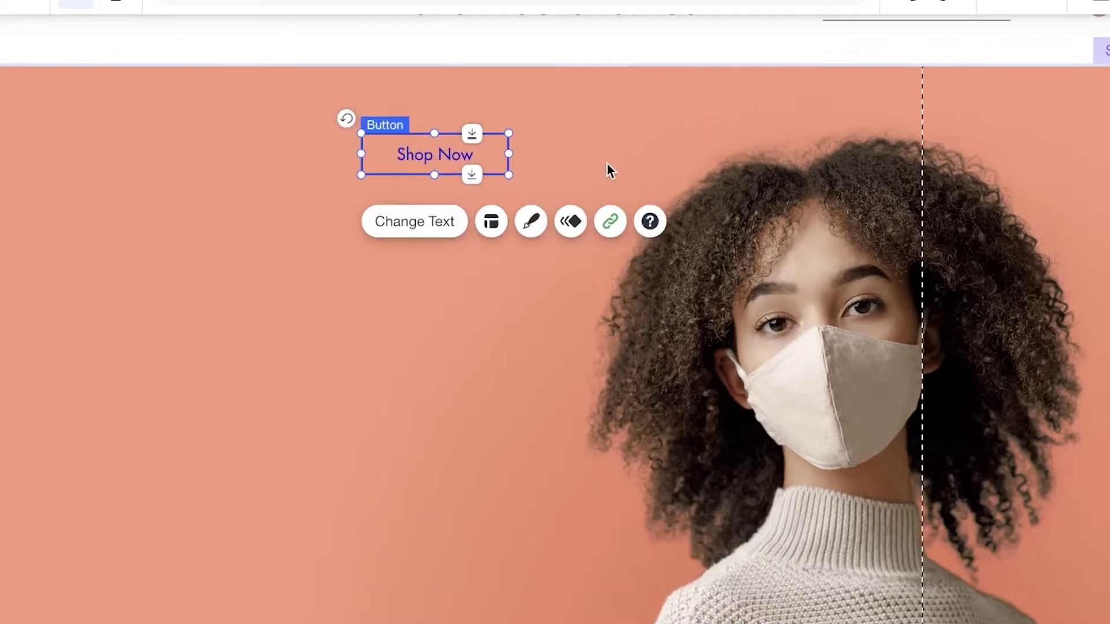
key("Delete")
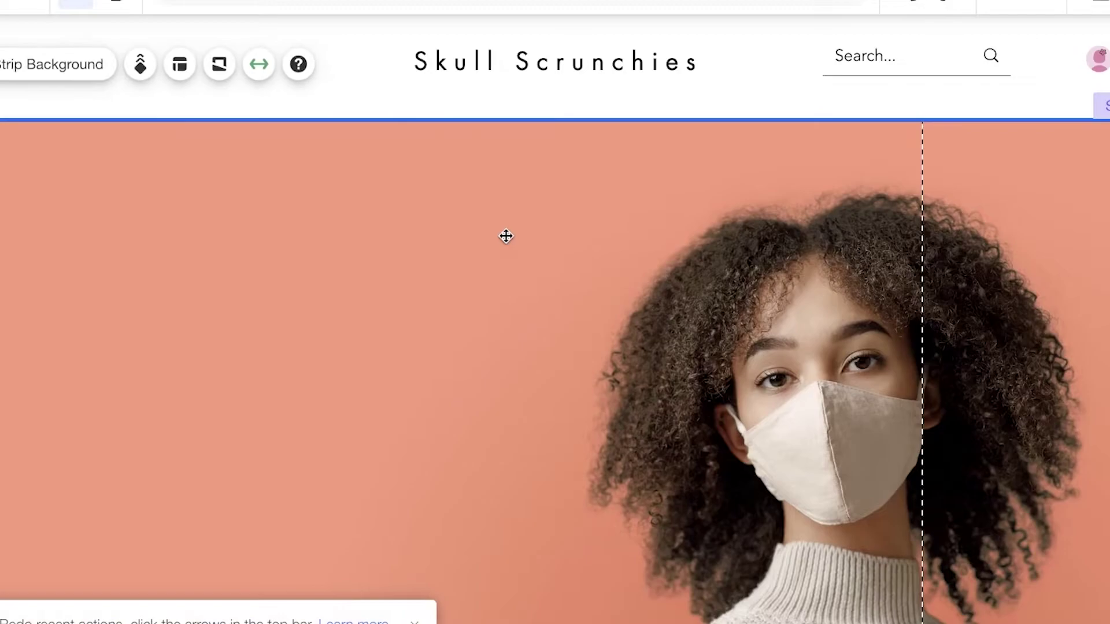
scroll(507, 237, "down", 1)
- Delete the Most Popular section below the hero
left_click(830, 137)
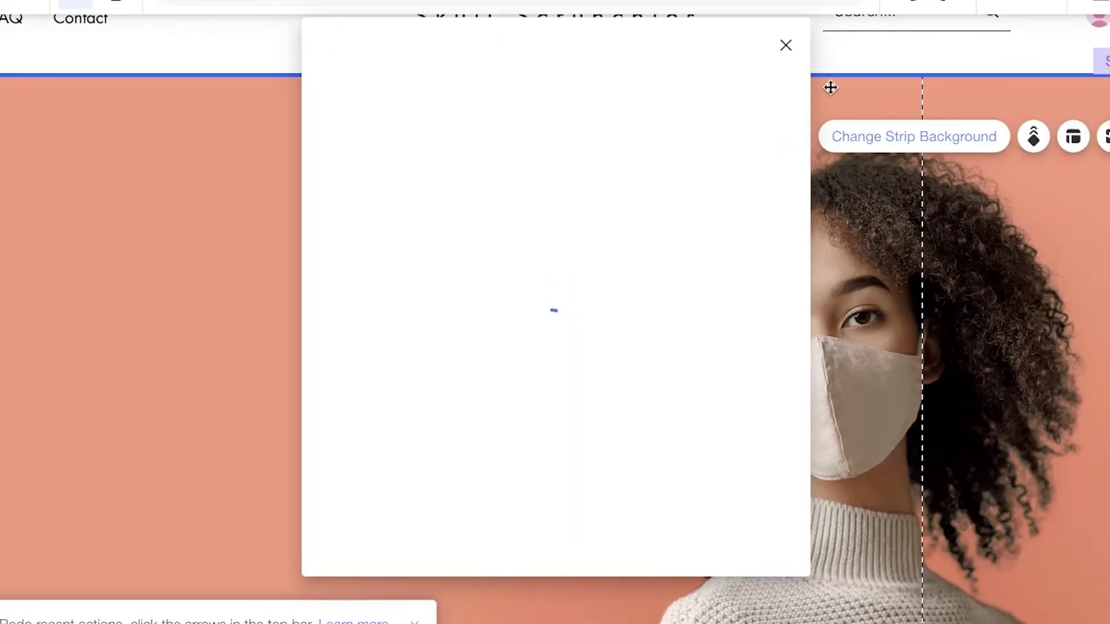
left_click(787, 48)
scroll(936, 228, "down", 10)
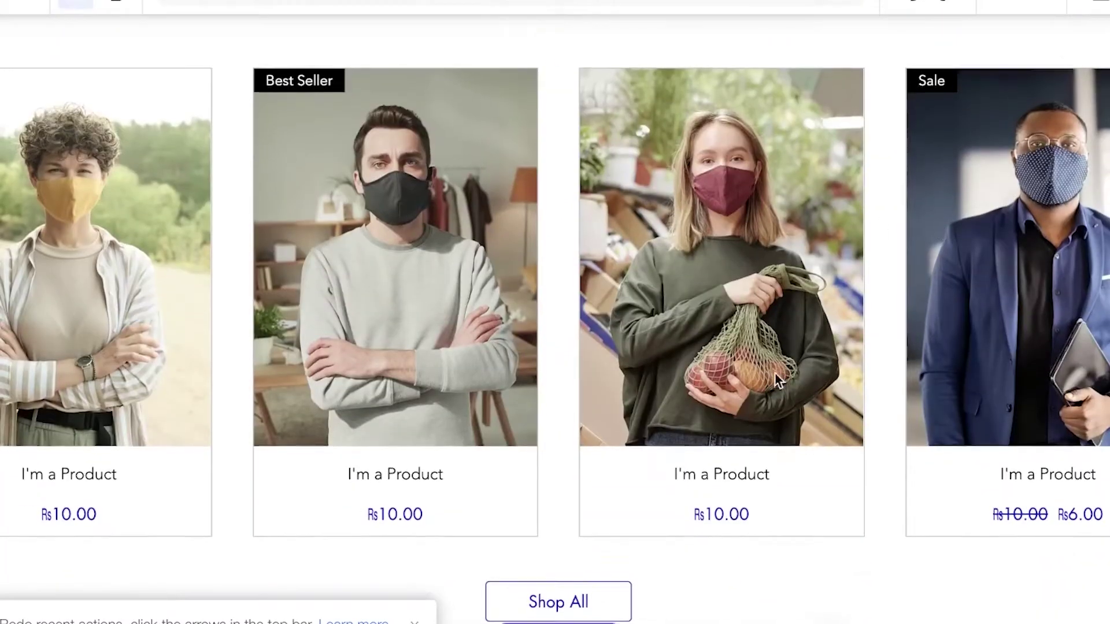
scroll(803, 307, "up", 1)
left_click(837, 78)
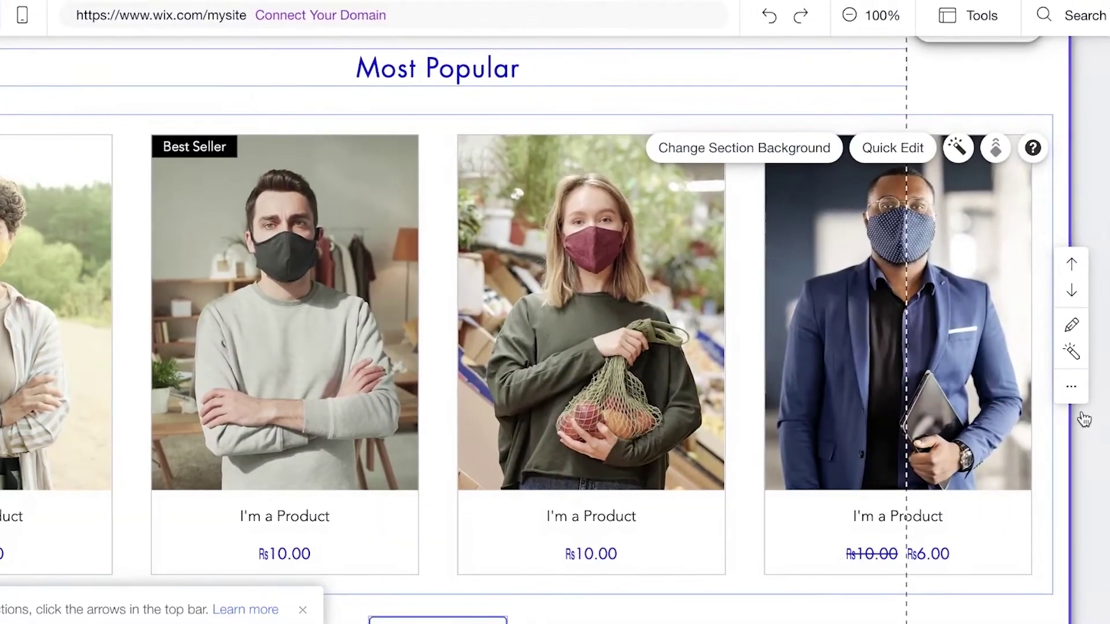
scroll(1104, 286, "up", 1)
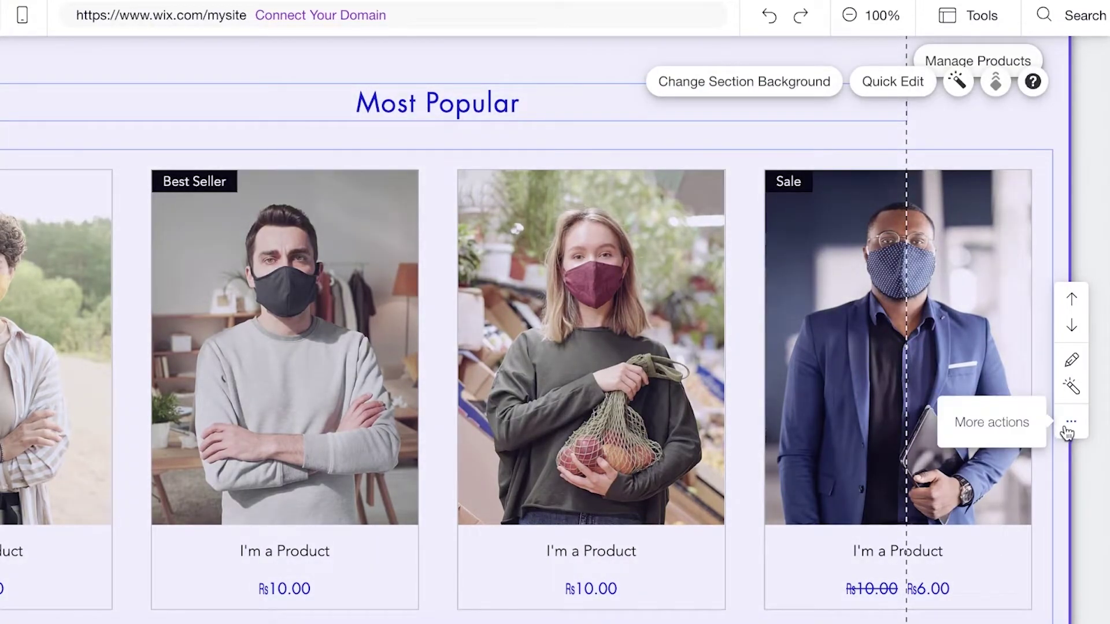
left_click(1065, 427)
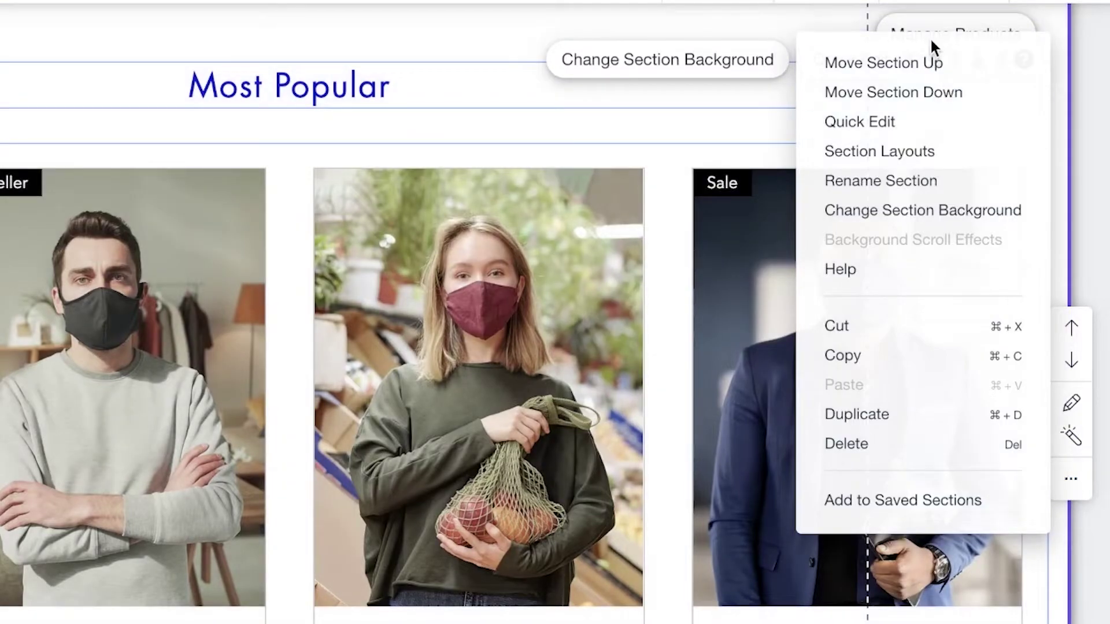
left_click(892, 459)
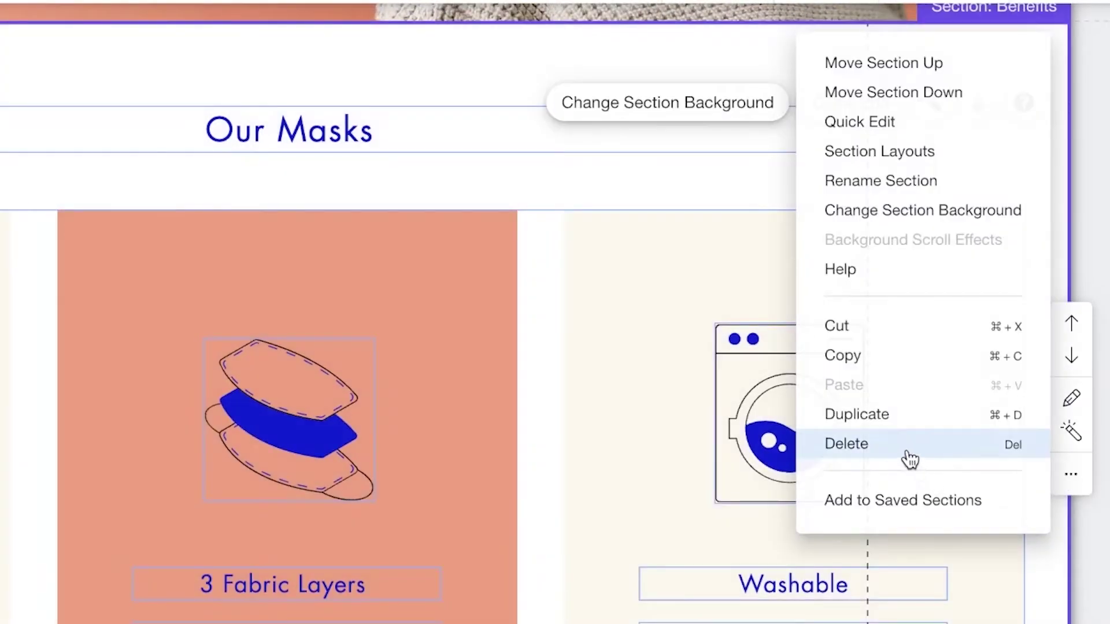
- Delete the Our Masks, What We Stand For and Tag Us sections
left_click(909, 455)
left_click(1069, 588)
key("Delete")
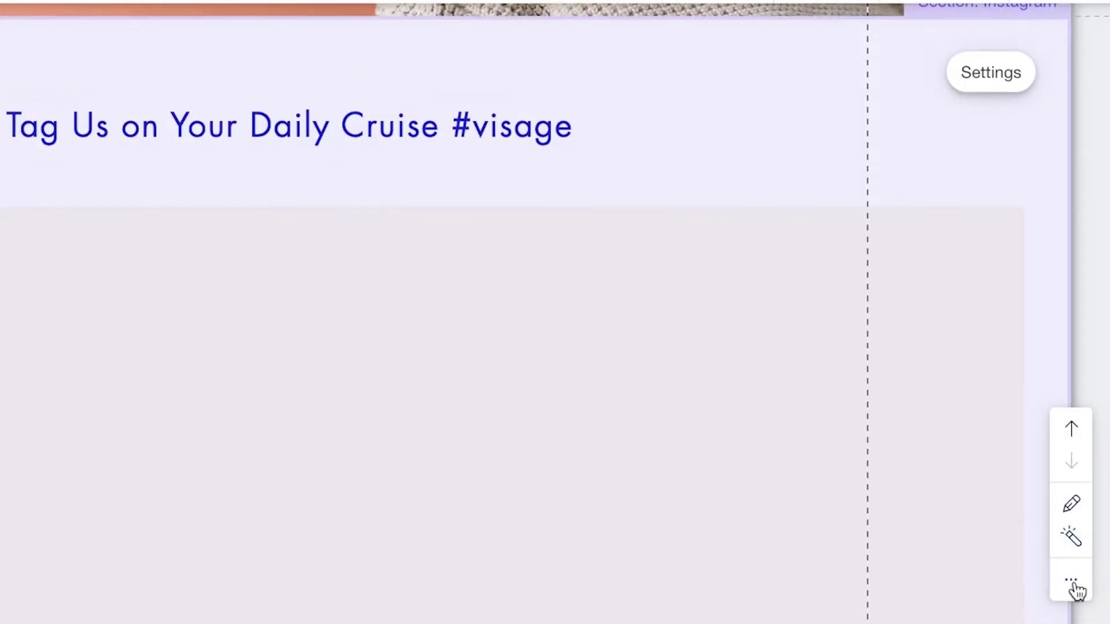
left_click(1076, 591)
left_click(849, 495)
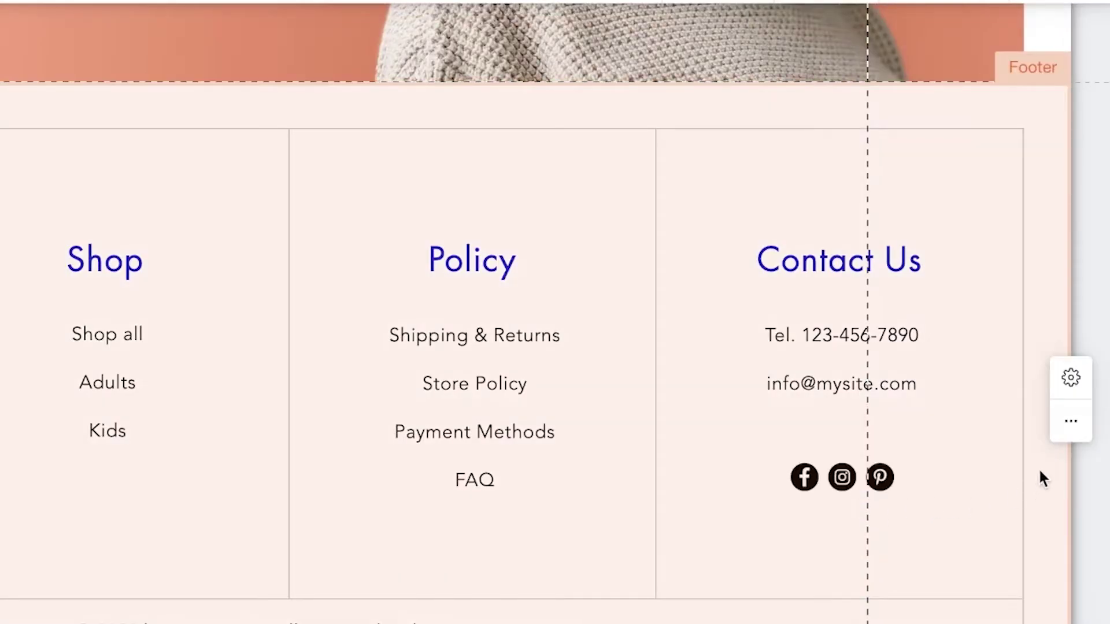
scroll(856, 314, "up", 4)
left_click(8, 544)
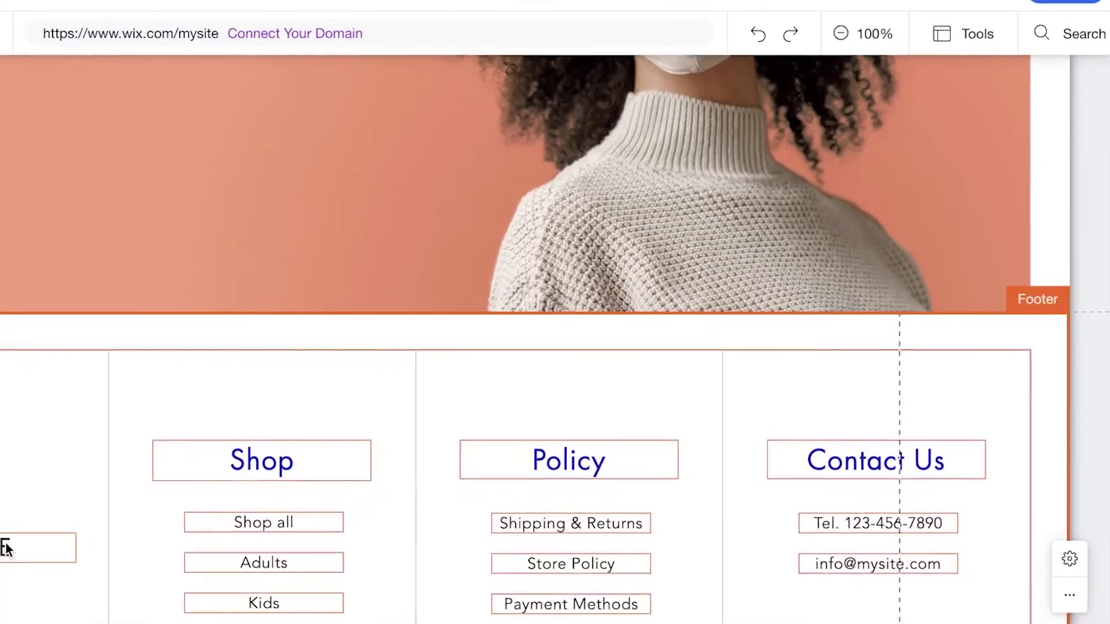
- Select the hero photo strip and open its background options
scroll(686, 386, "up", 10)
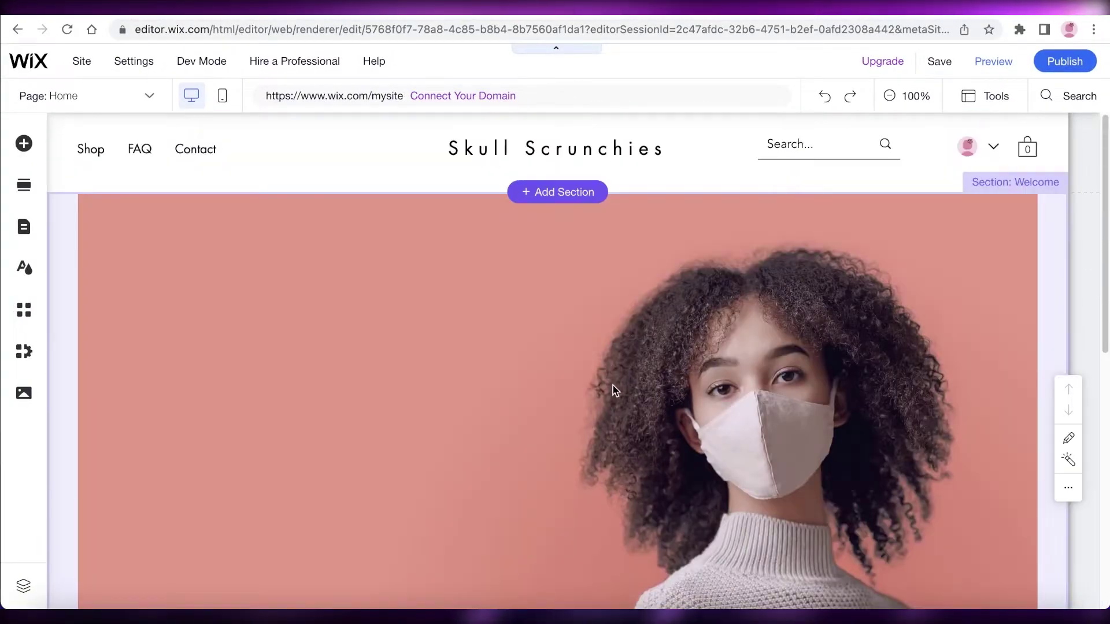
left_click(615, 391)
scroll(572, 303, "down", 4)
scroll(604, 365, "up", 4)
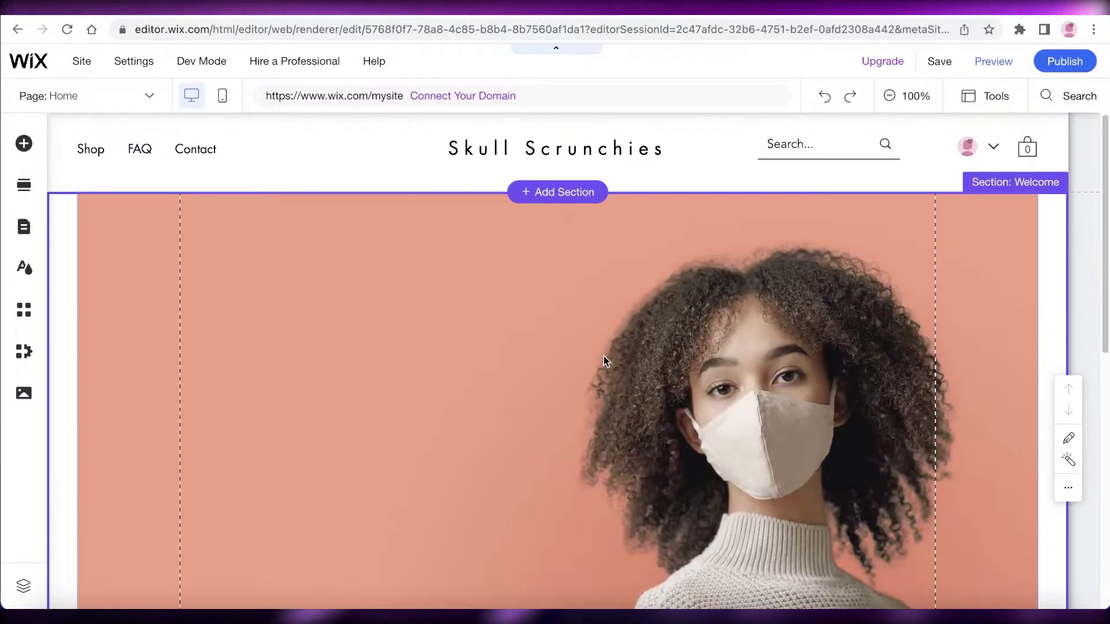
scroll(603, 355, "down", 4)
left_click(602, 355)
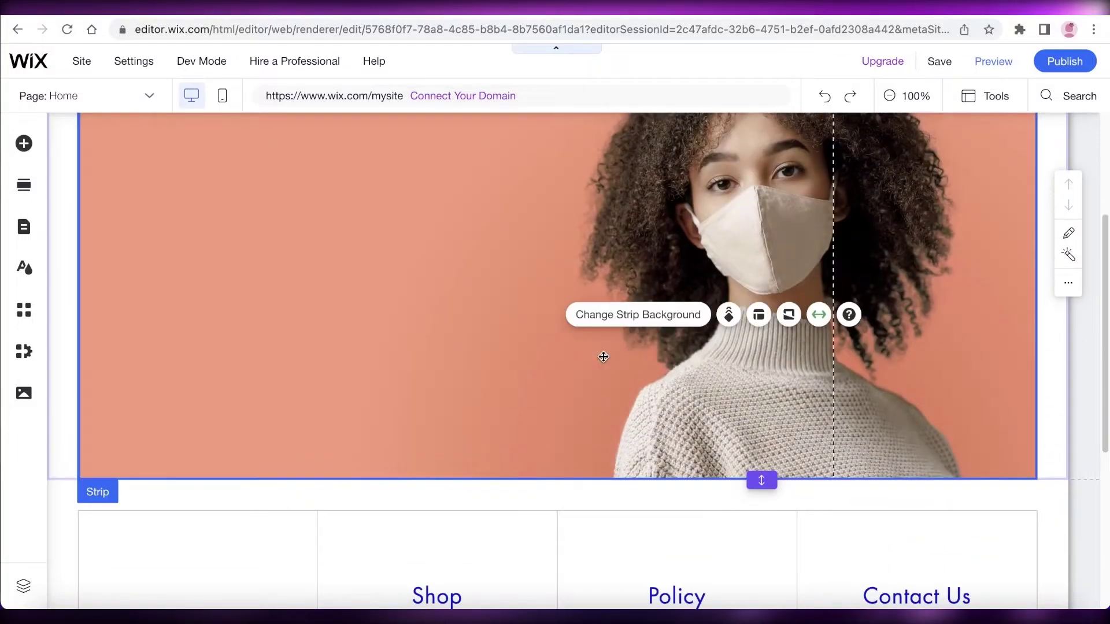
left_click(626, 322)
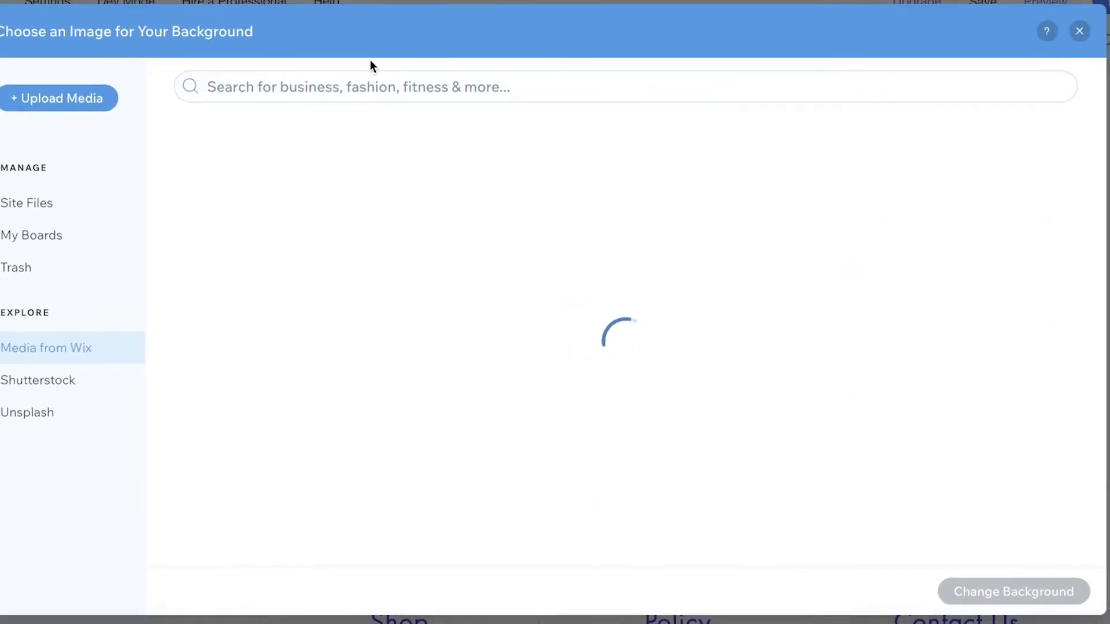
- Search the Wix background image library for 'scrunchie'
left_click(370, 75)
type("scrunchie")
key("Return")
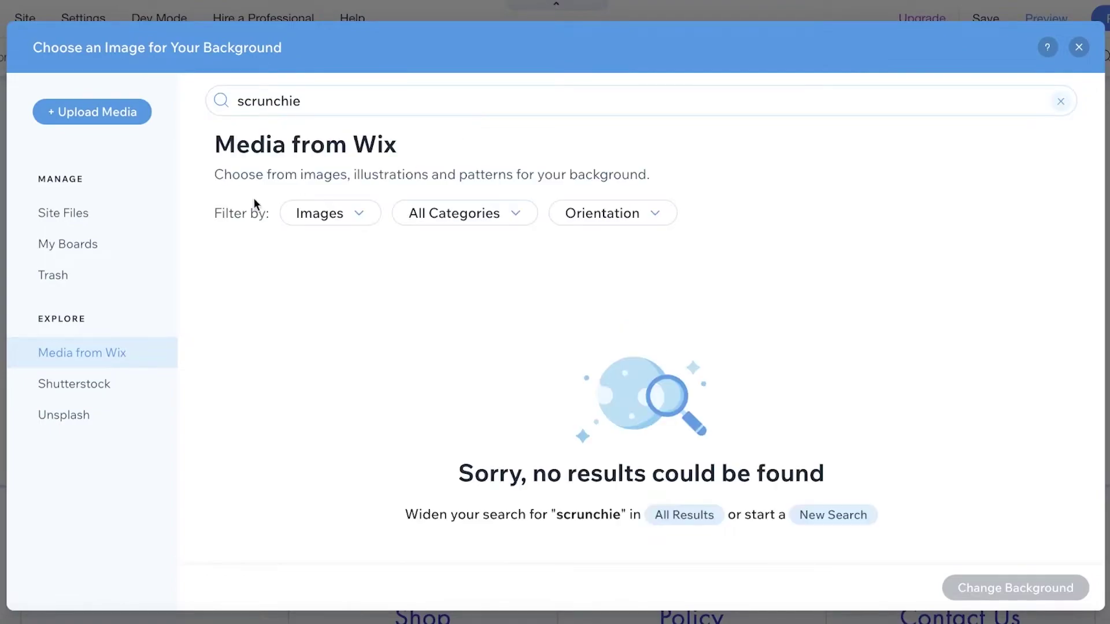
left_click(391, 111)
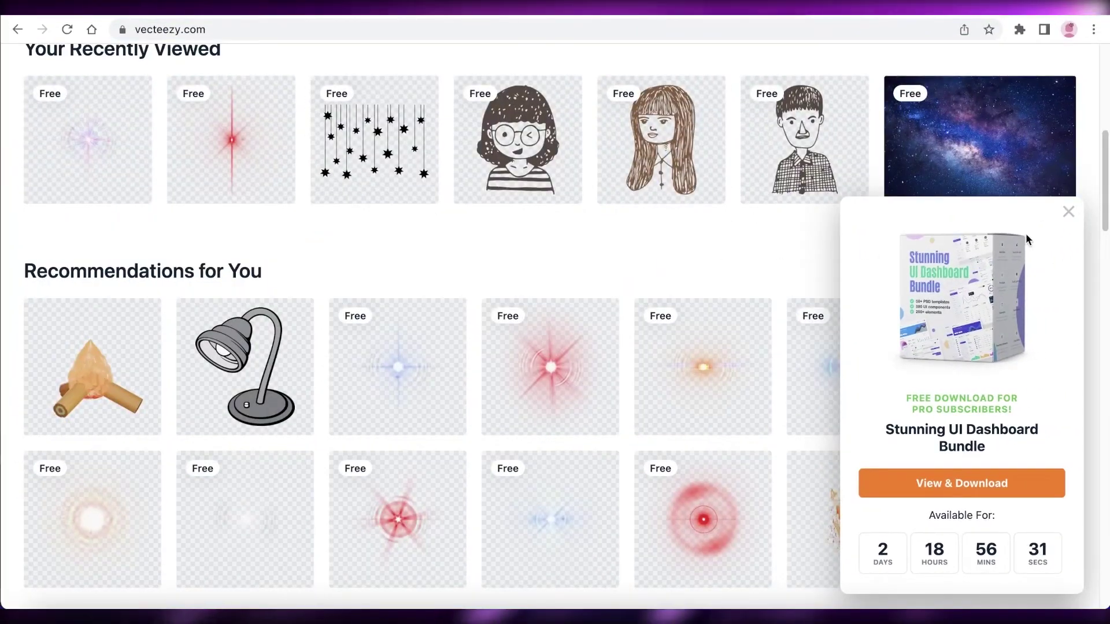
- Download the free Vecteezy photo of colored hair ties, dismissing the Pro and upgrade popups
left_click(1070, 212)
scroll(925, 202, "down", 10)
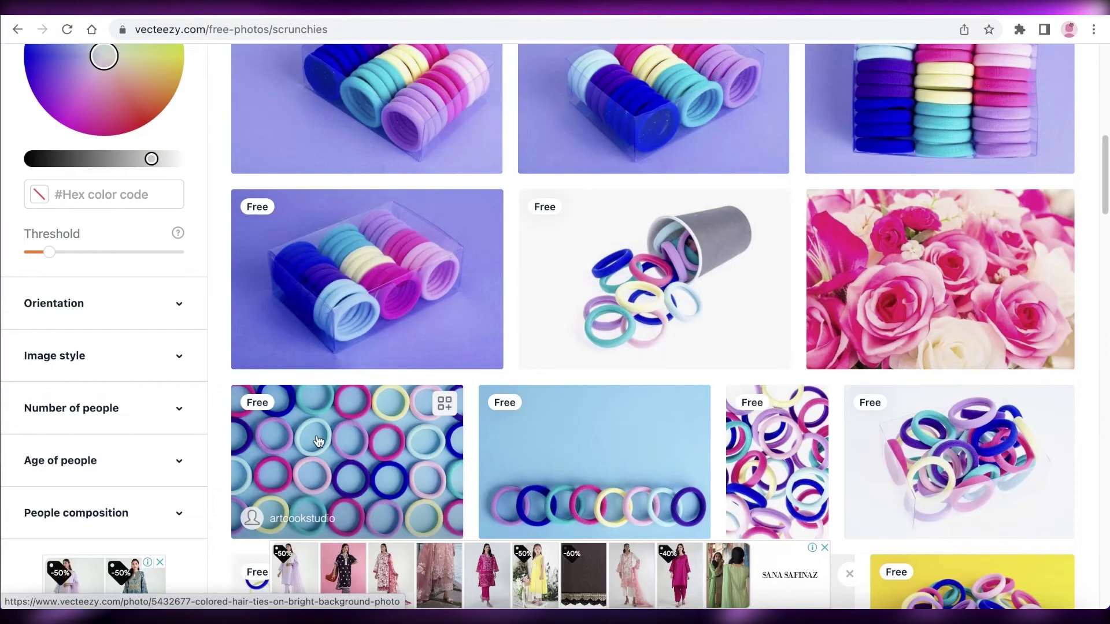
left_click(307, 445)
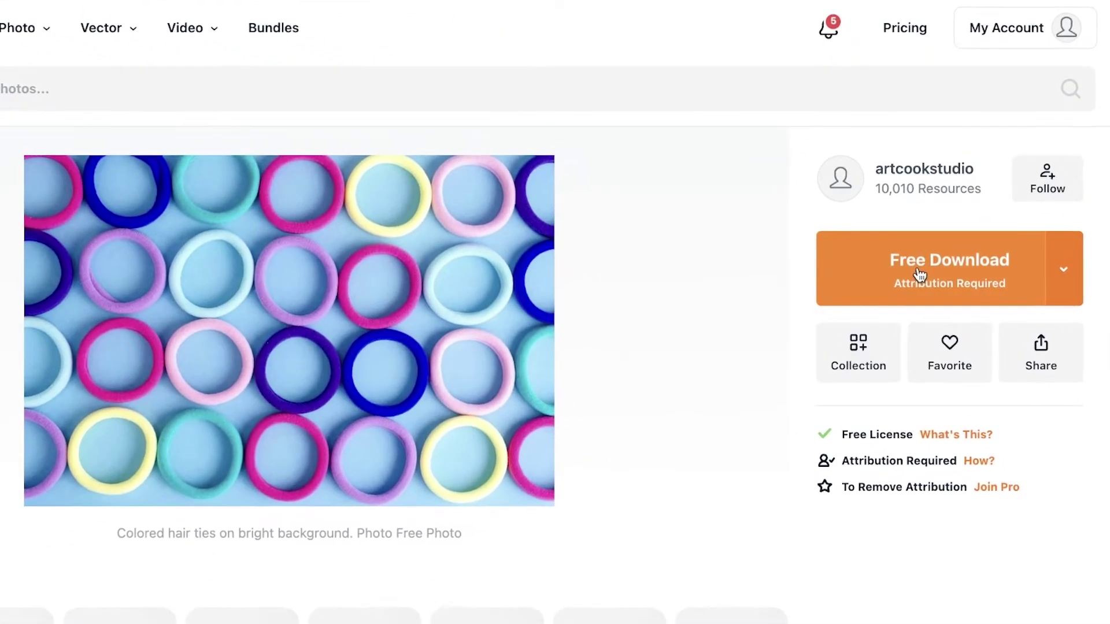
left_click(924, 277)
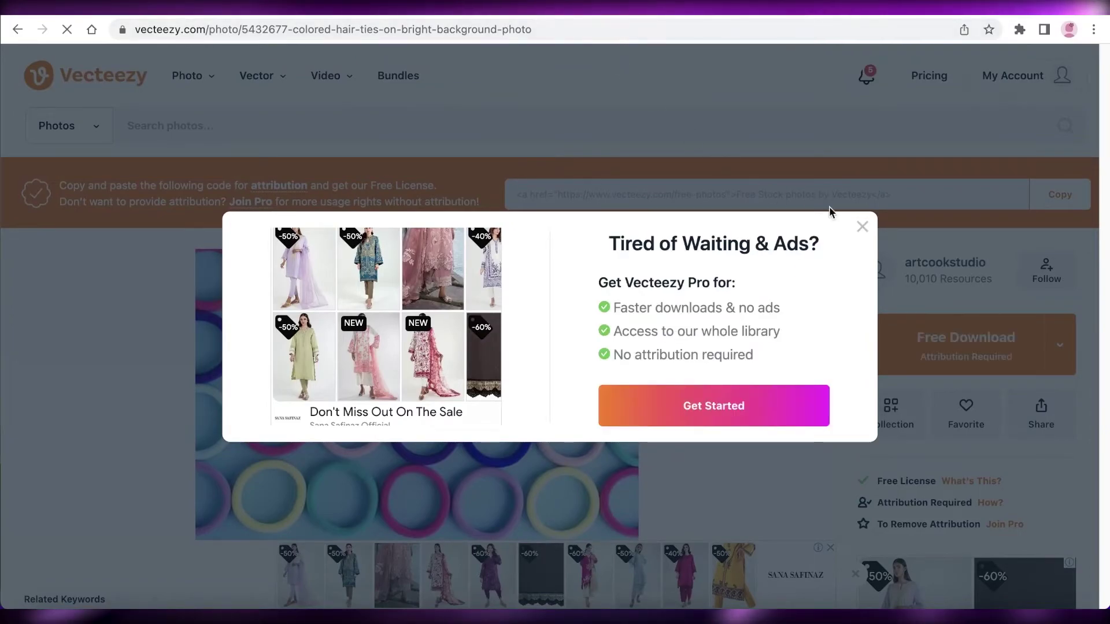
left_click(862, 226)
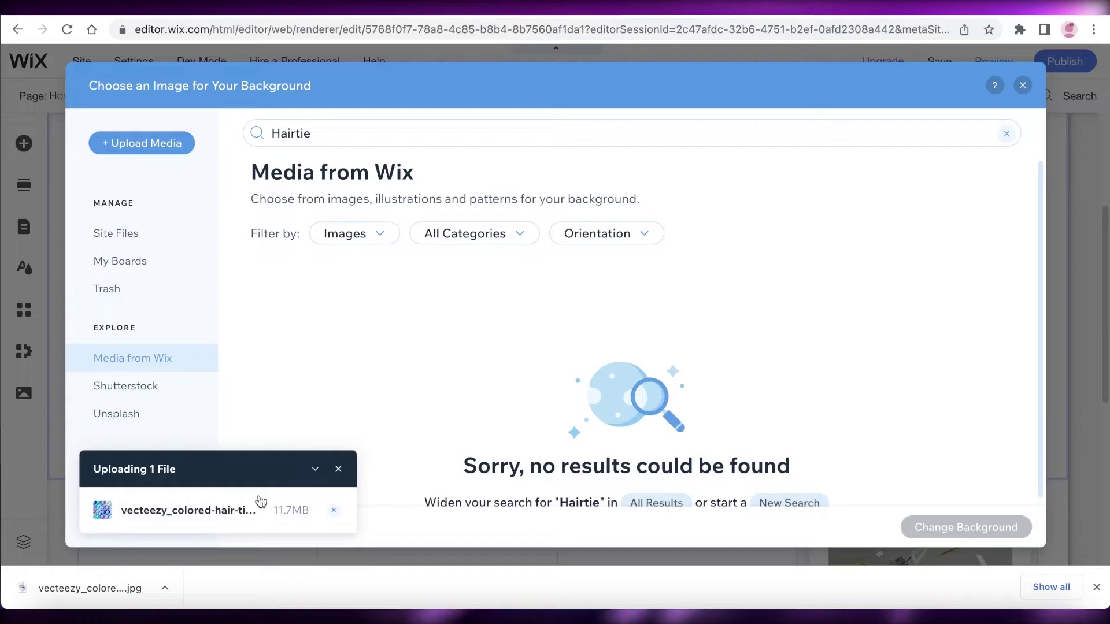
- Upload the hair-ties photo and apply it as the Welcome strip background
left_click_drag(258, 471, 466, 343)
left_click(466, 343)
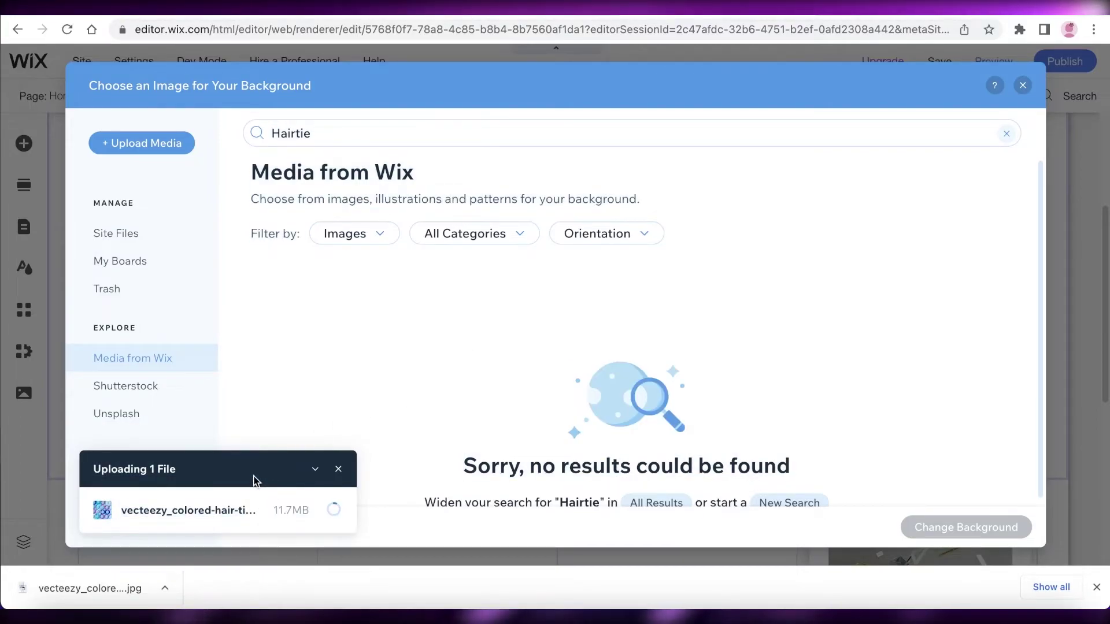
left_click_drag(256, 481, 283, 429)
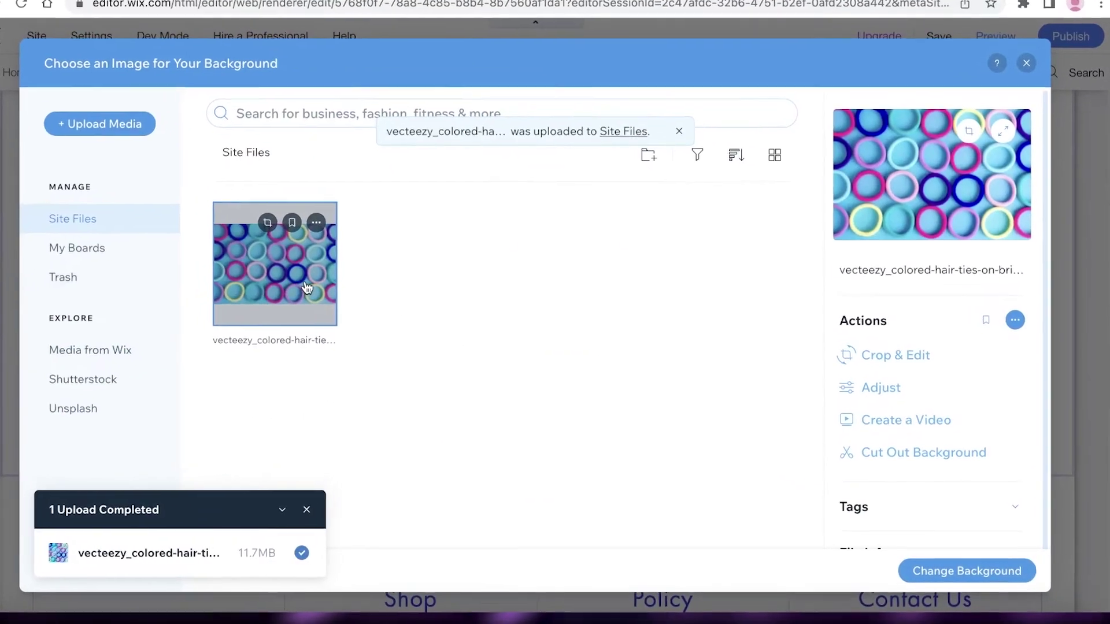
left_click(979, 571)
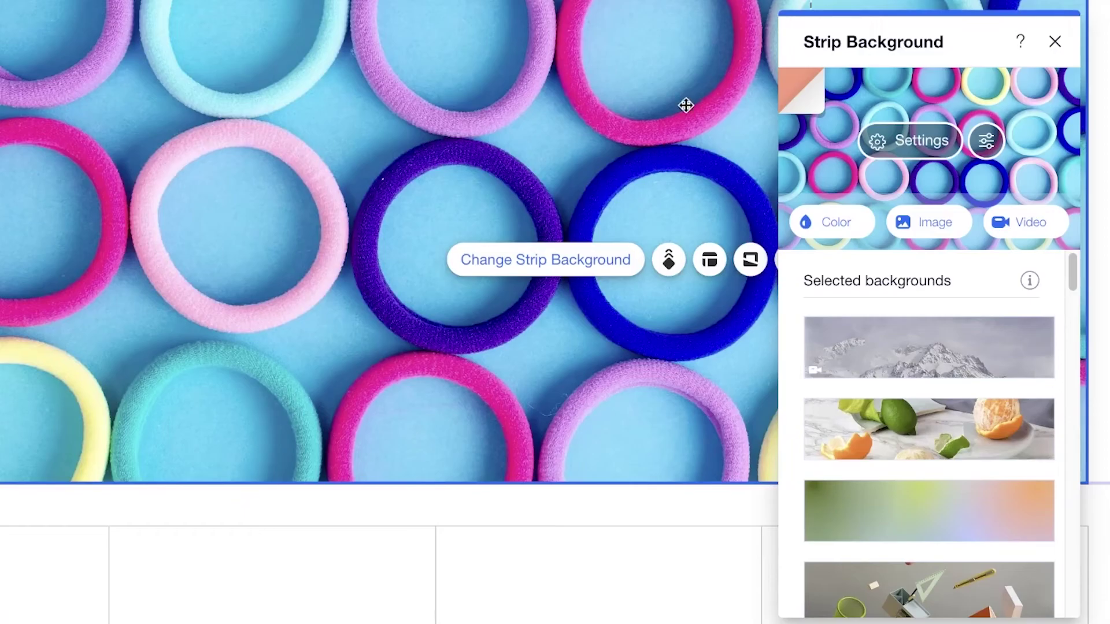
left_click(1055, 42)
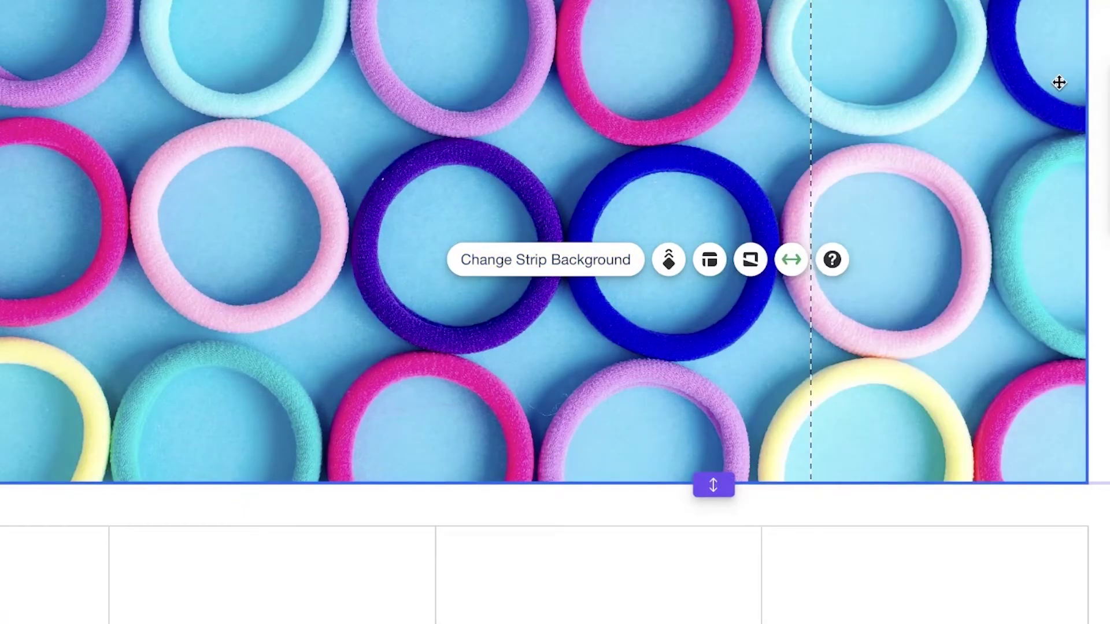
- Open the site pages list and begin publishing the site
scroll(723, 248, "up", 5)
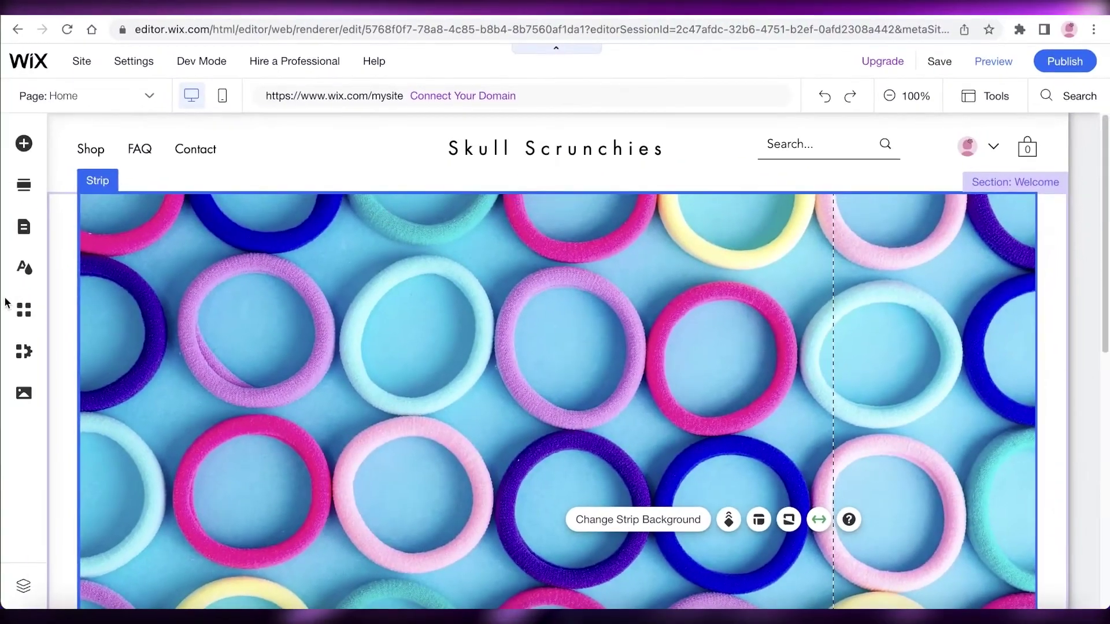
left_click(74, 99)
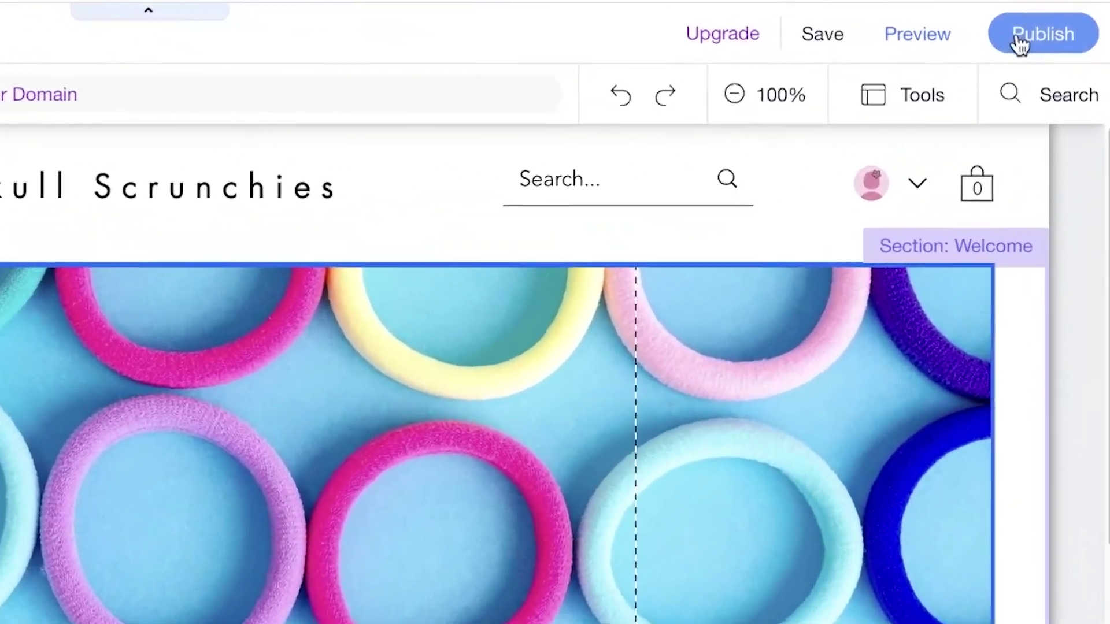
left_click(1019, 42)
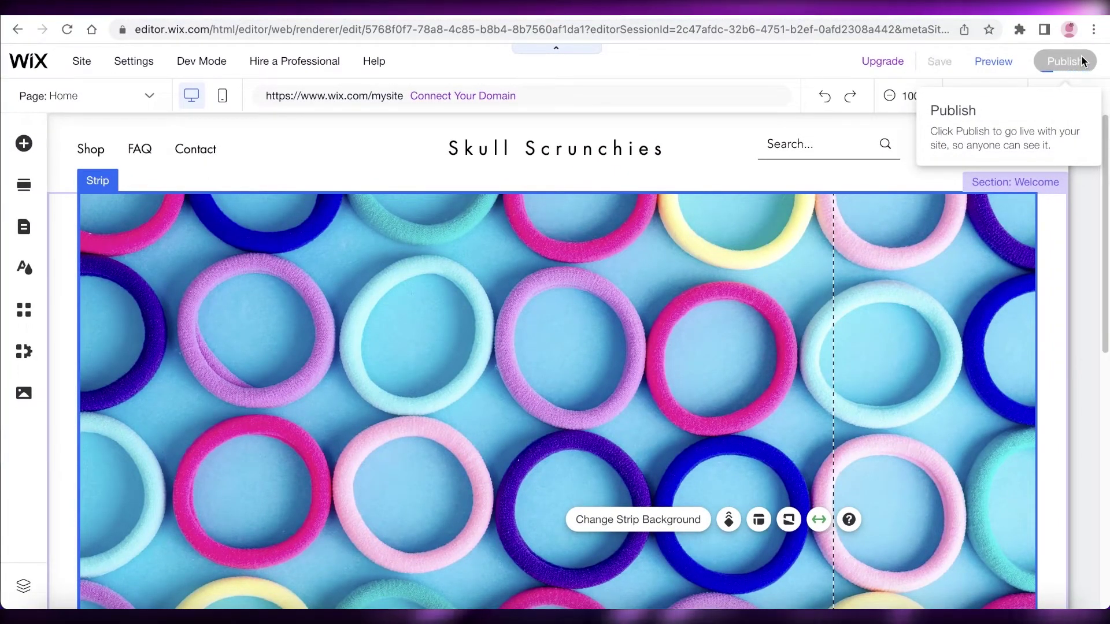
- Publish Skull Scrunchies live, skip mobile editing, and view the published site
left_click(1081, 58)
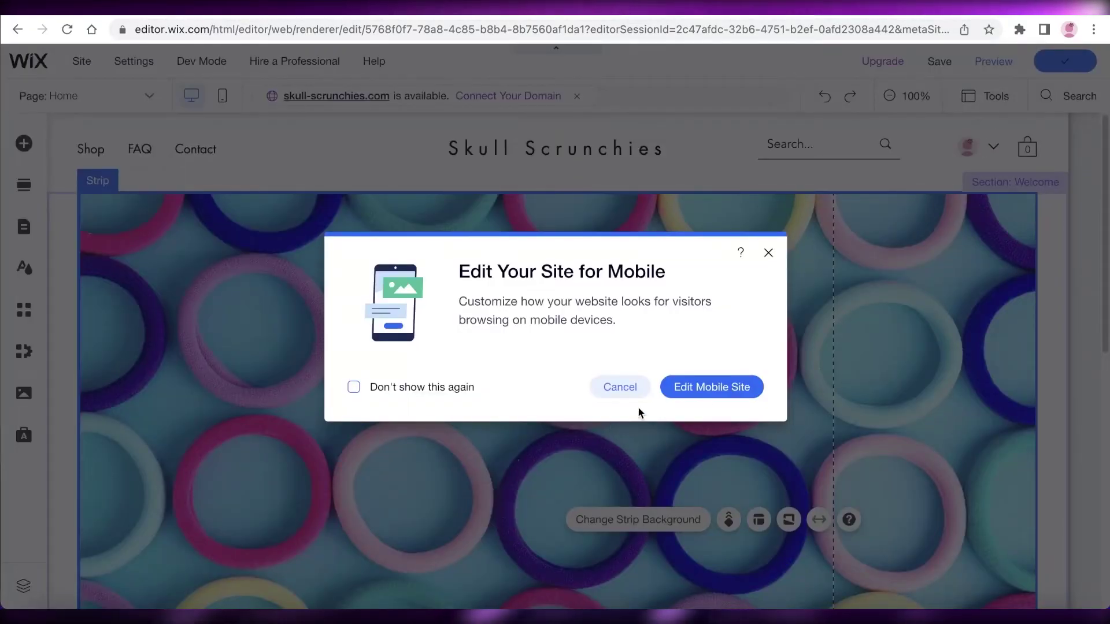
left_click(618, 388)
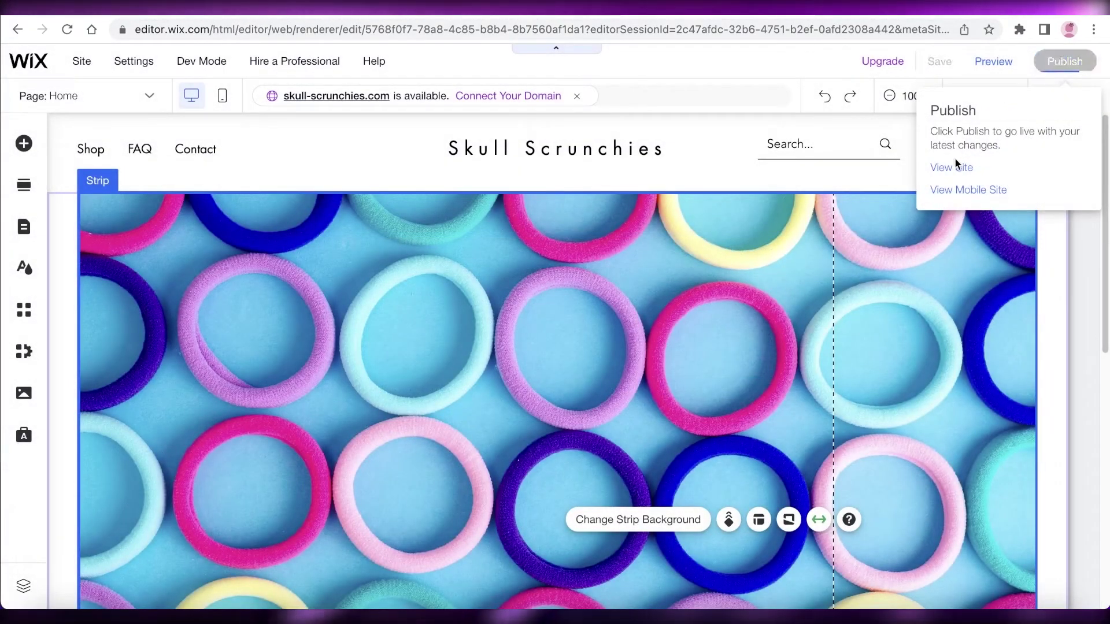
left_click(952, 166)
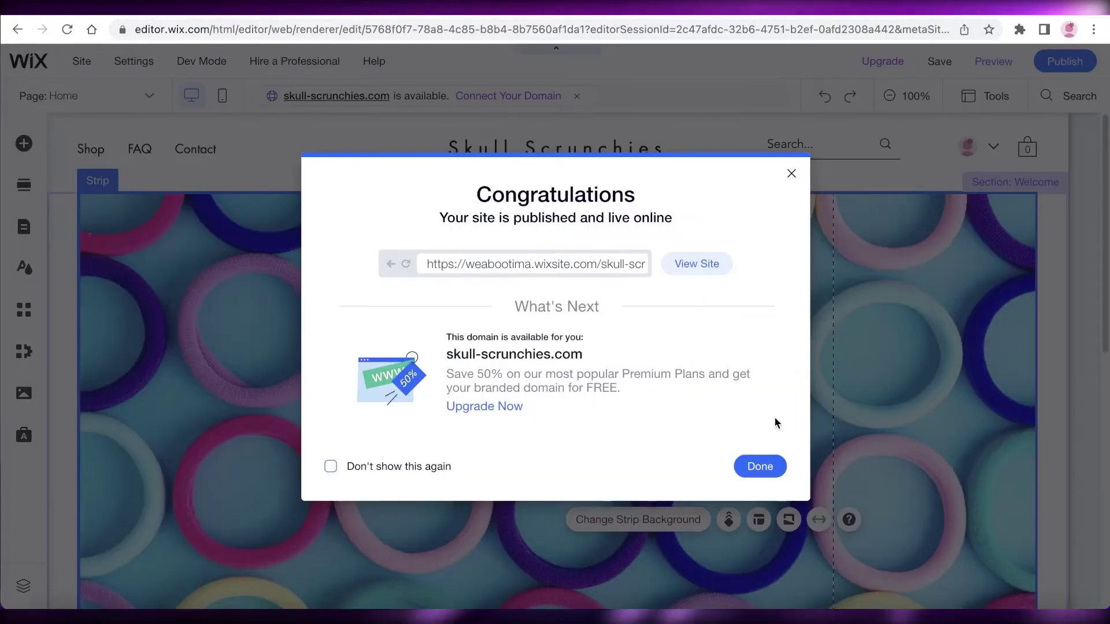
left_click(791, 169)
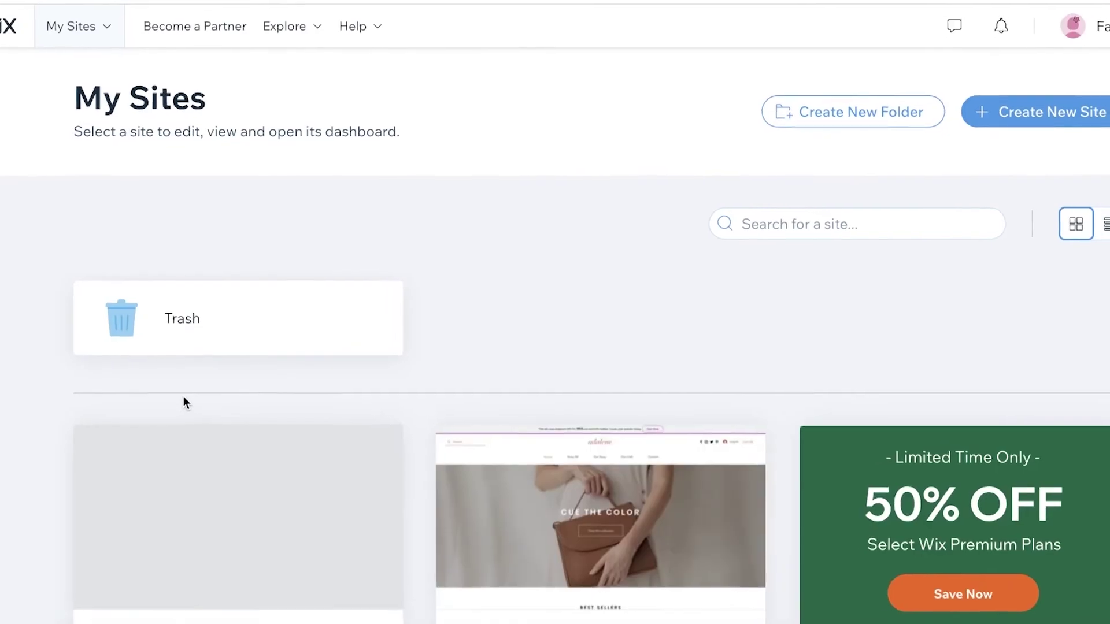
- Open the Skull Scrunchies dashboard's store Products list and dismiss the sale popup
scroll(182, 397, "down", 5)
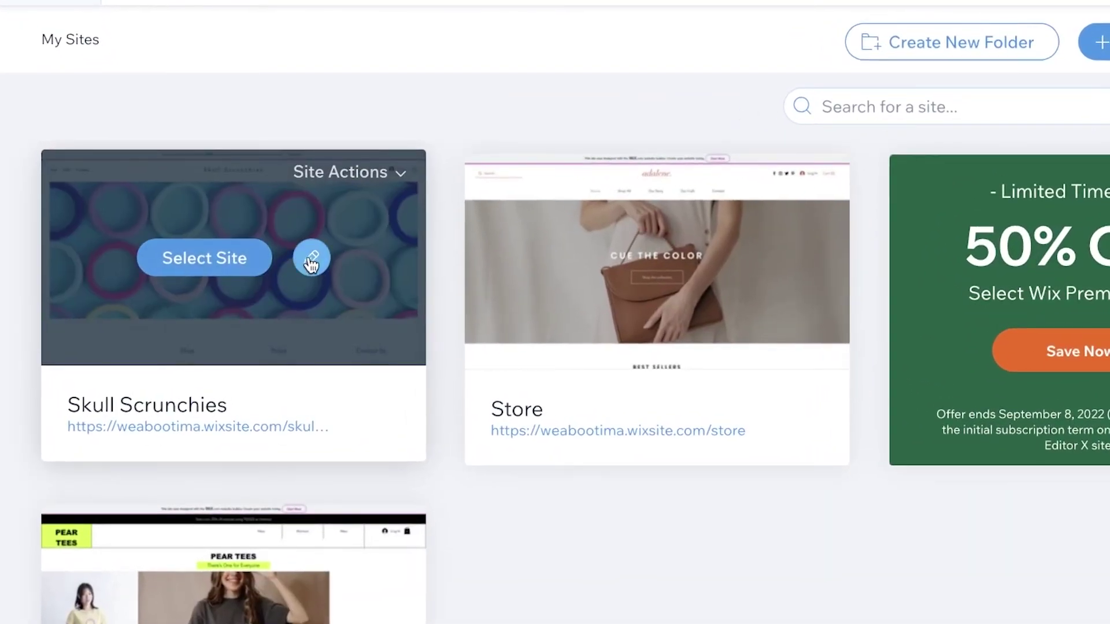
left_click(312, 259)
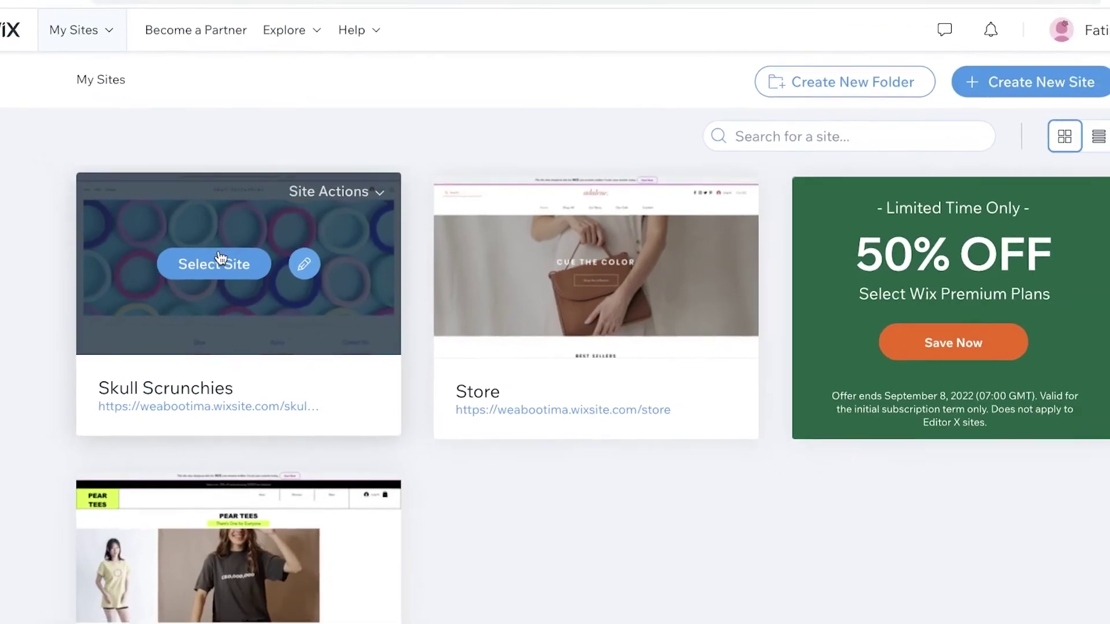
left_click(220, 258)
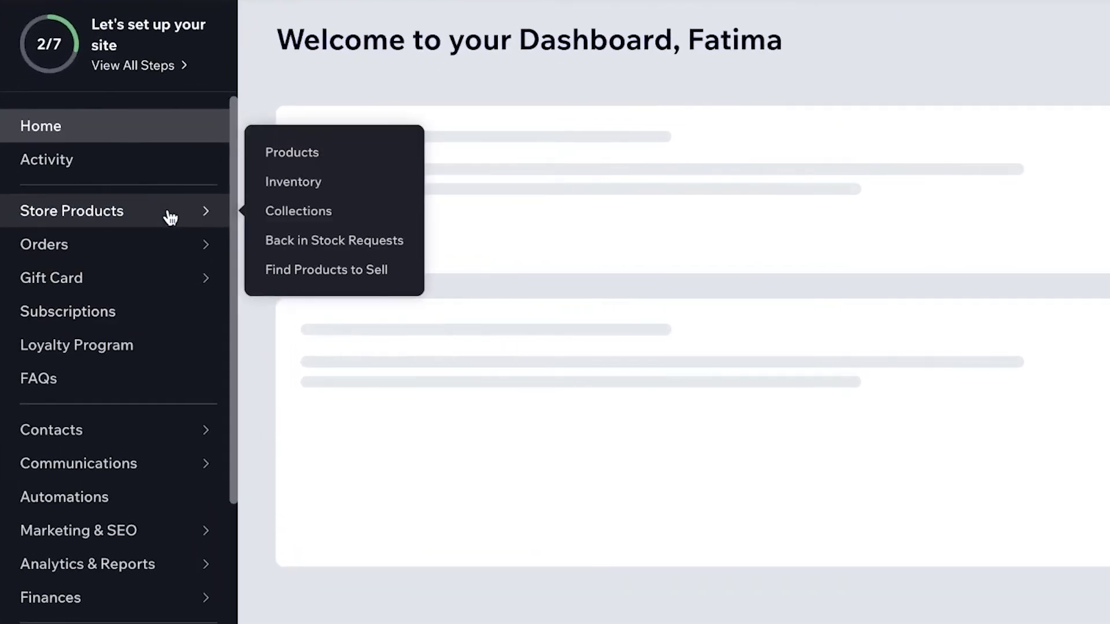
left_click(148, 232)
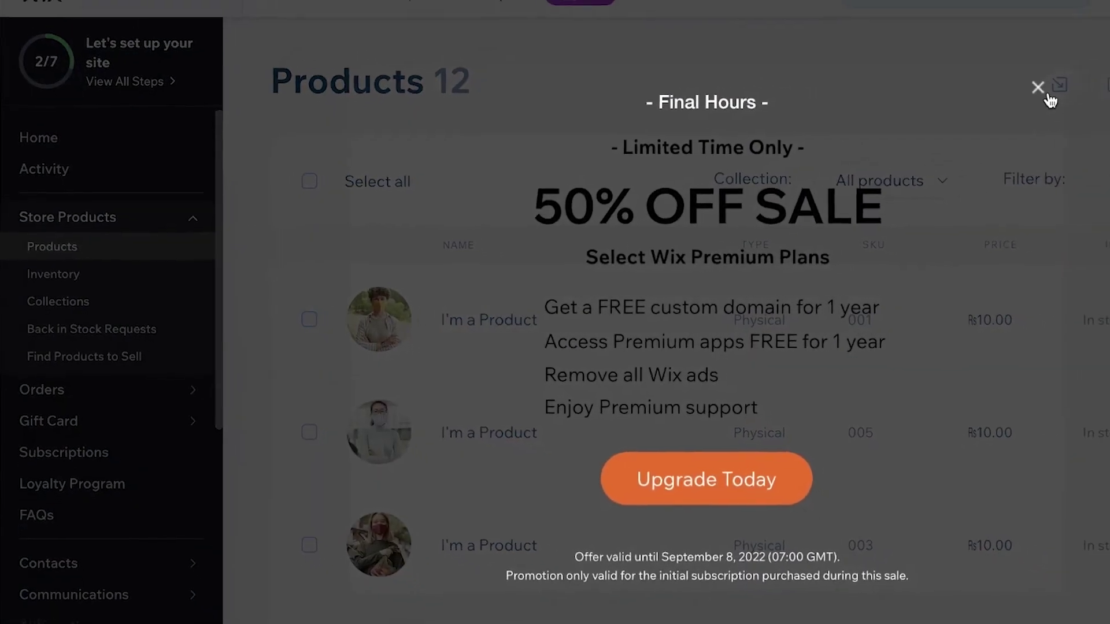
left_click(1049, 98)
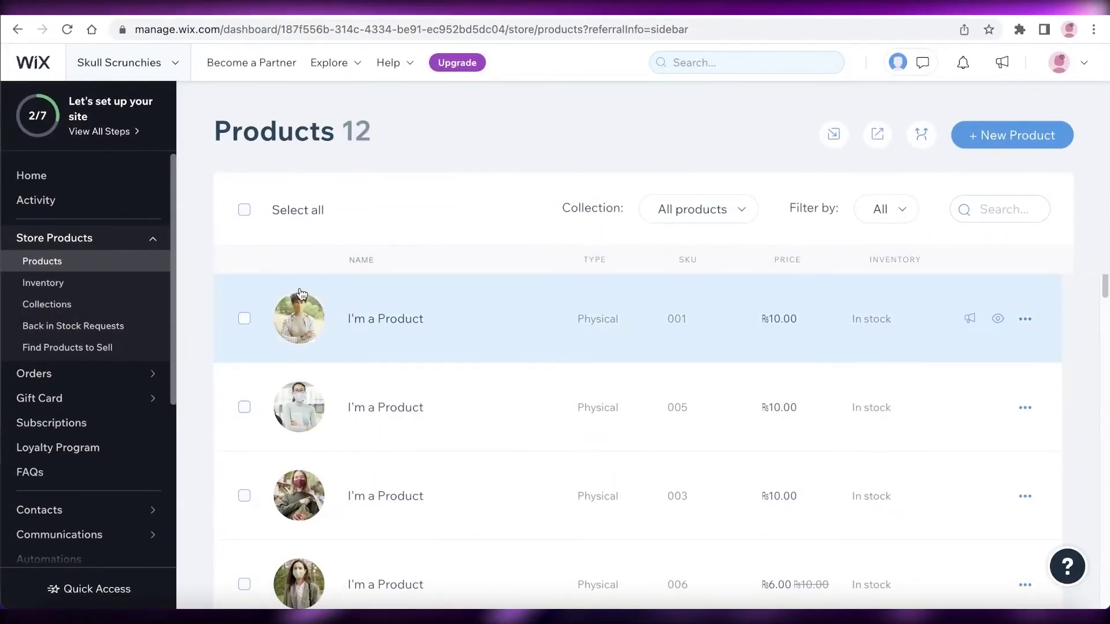
scroll(300, 293, "down", 5)
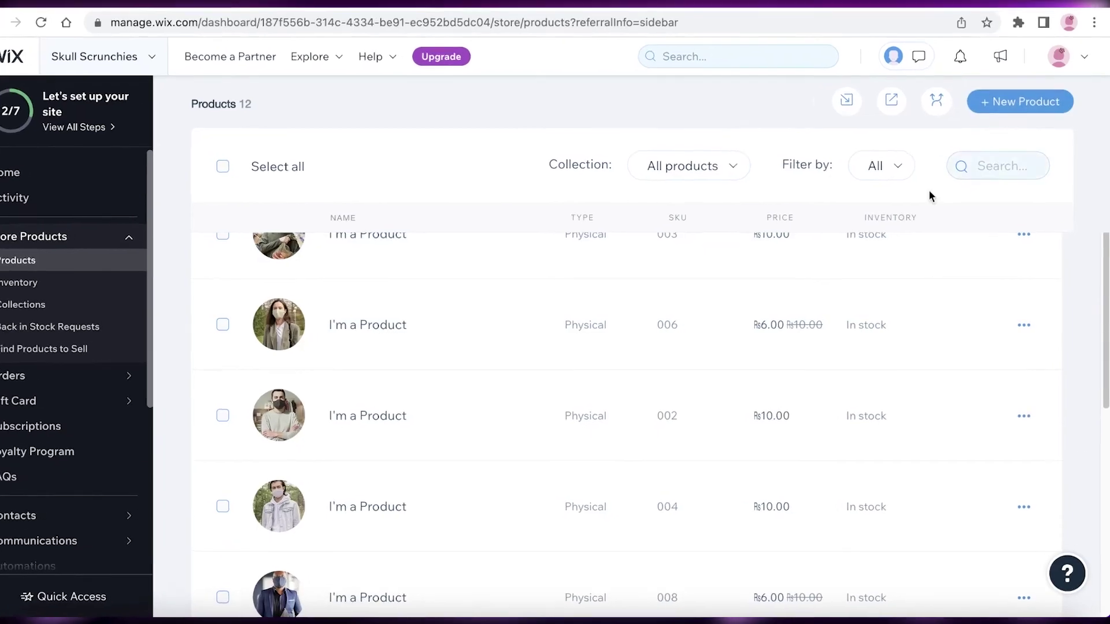
scroll(929, 190, "up", 5)
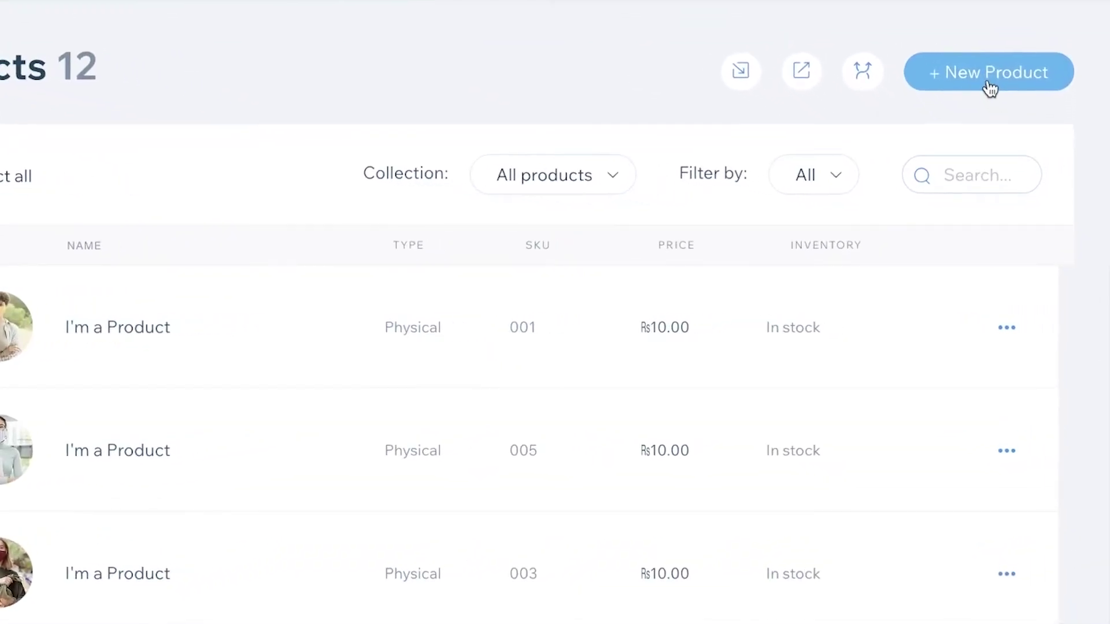
- Start a new Physical product and scroll through its empty Untitled Product form
left_click(990, 86)
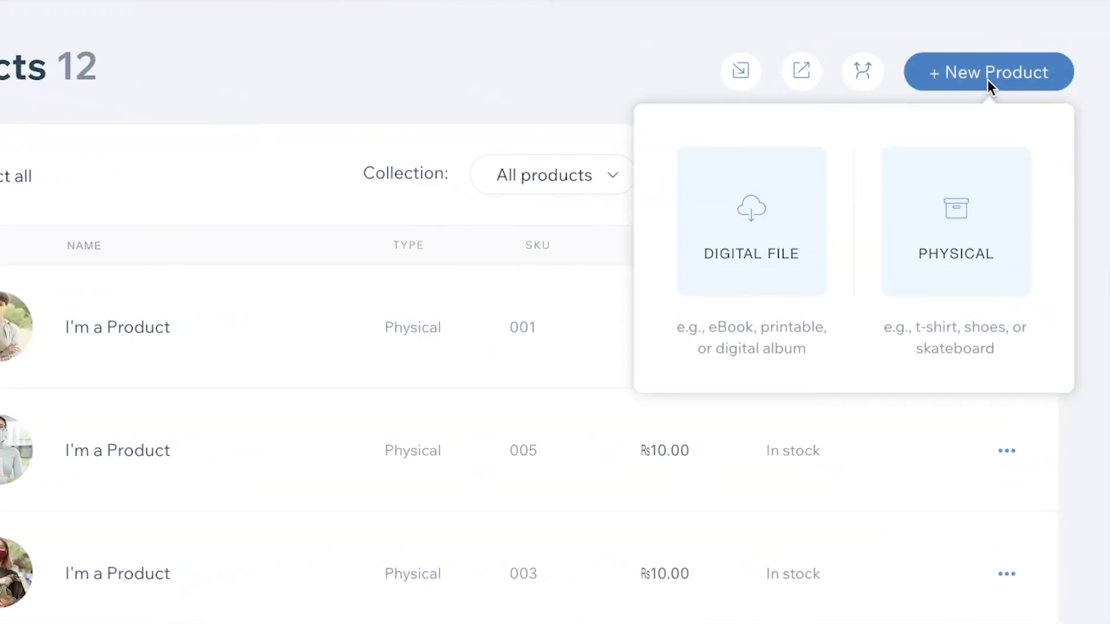
left_click(889, 208)
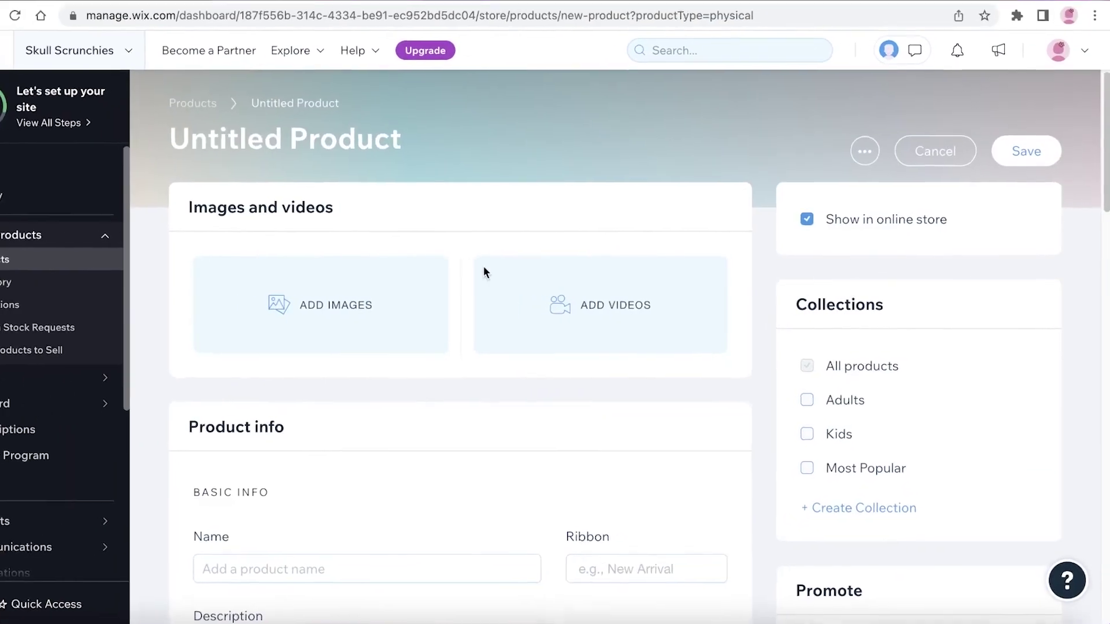
scroll(483, 267, "down", 5)
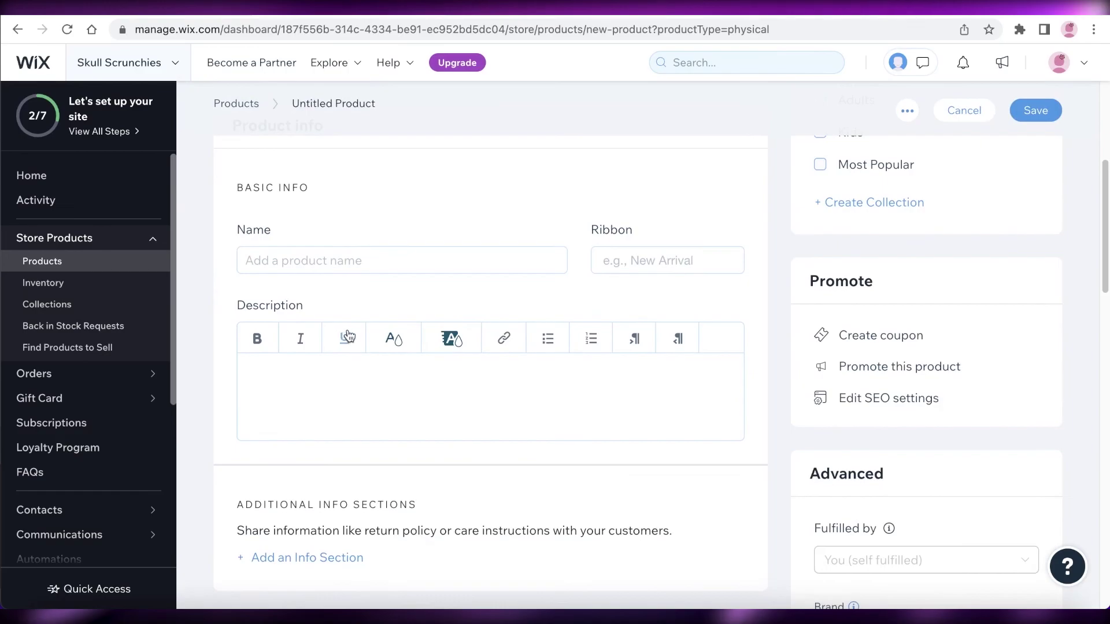
scroll(619, 215, "down", 10)
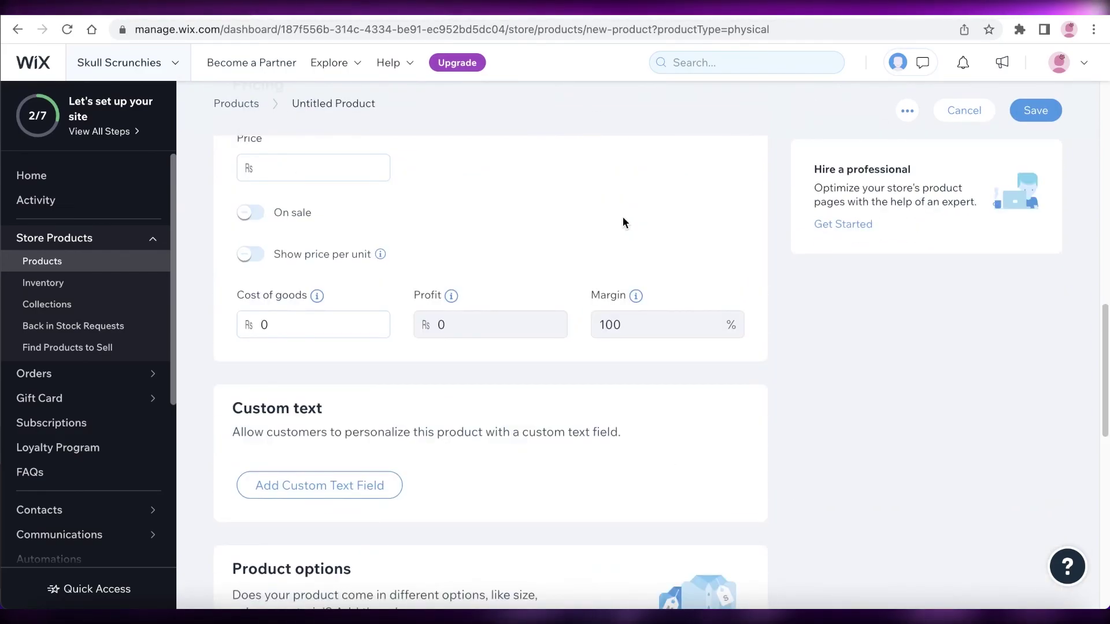